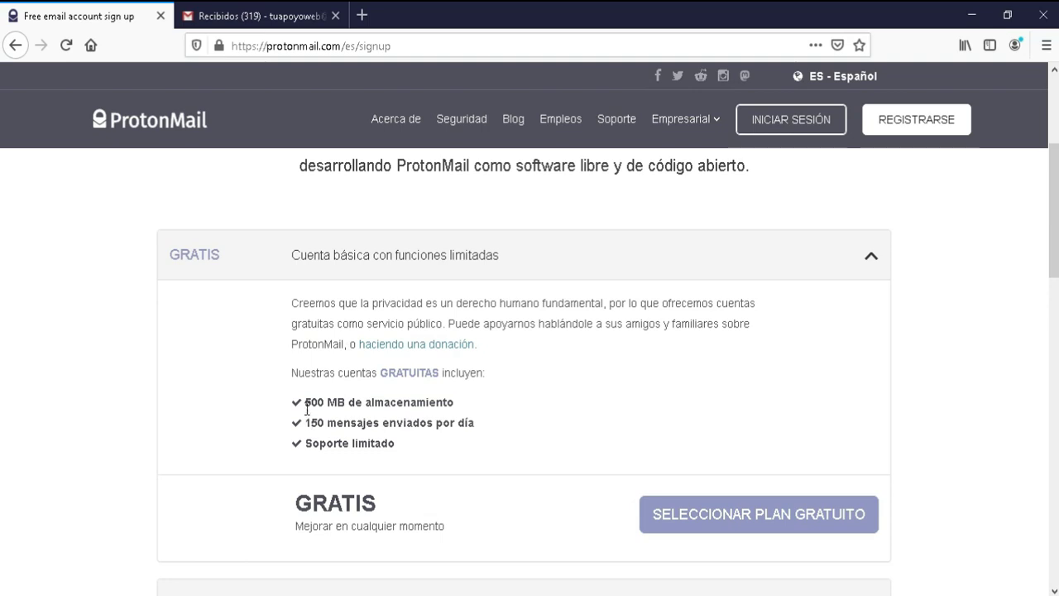
Step: Highlight the free plan's 500 MB storage, 150 messages/day and limited support, then choose it
drag(307, 406, 348, 405)
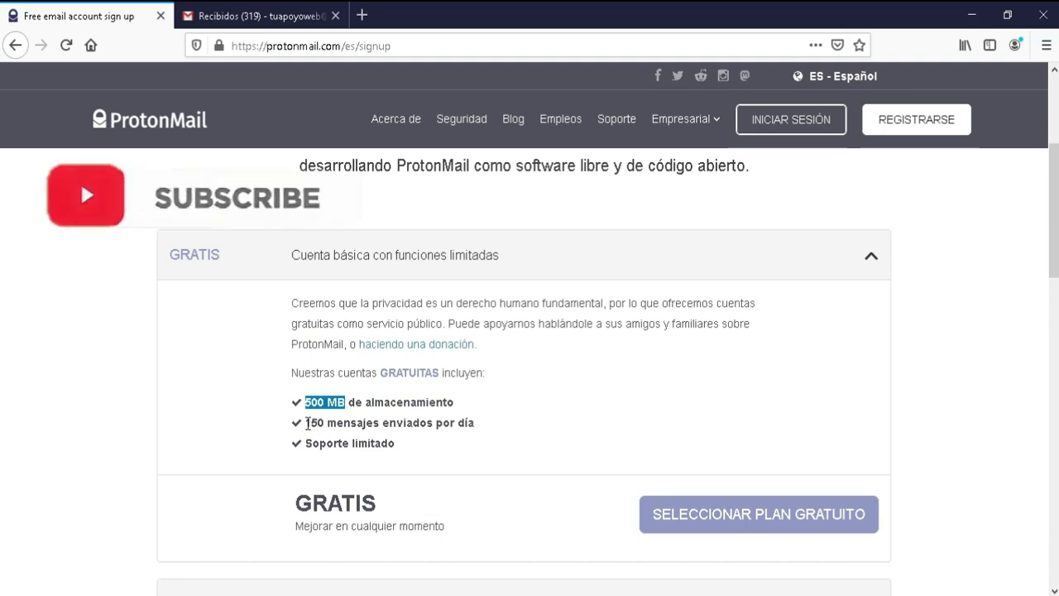
drag(306, 423, 424, 432)
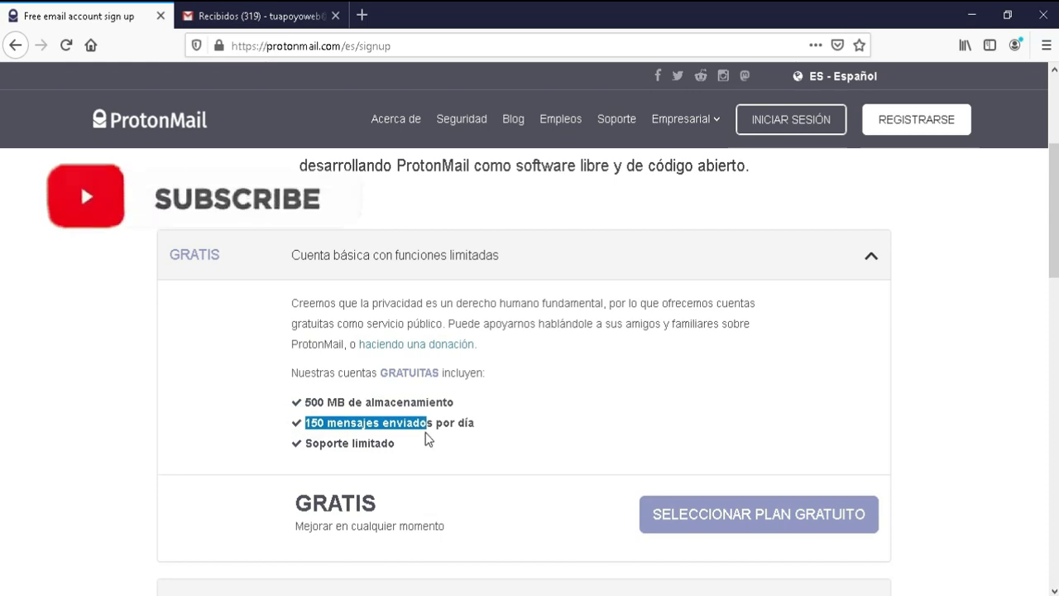
triple_click(276, 450)
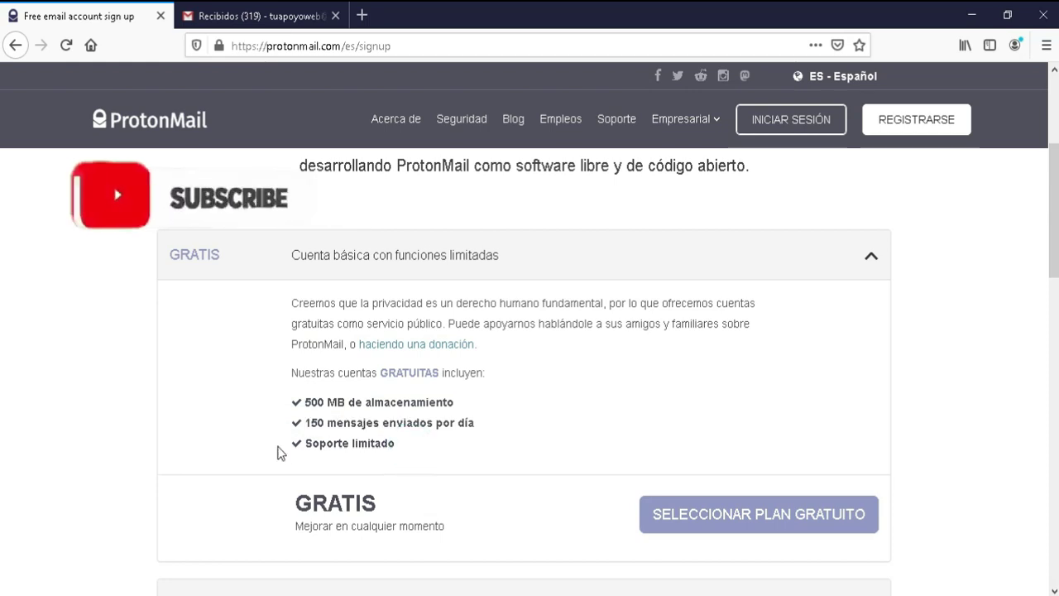
click(367, 443)
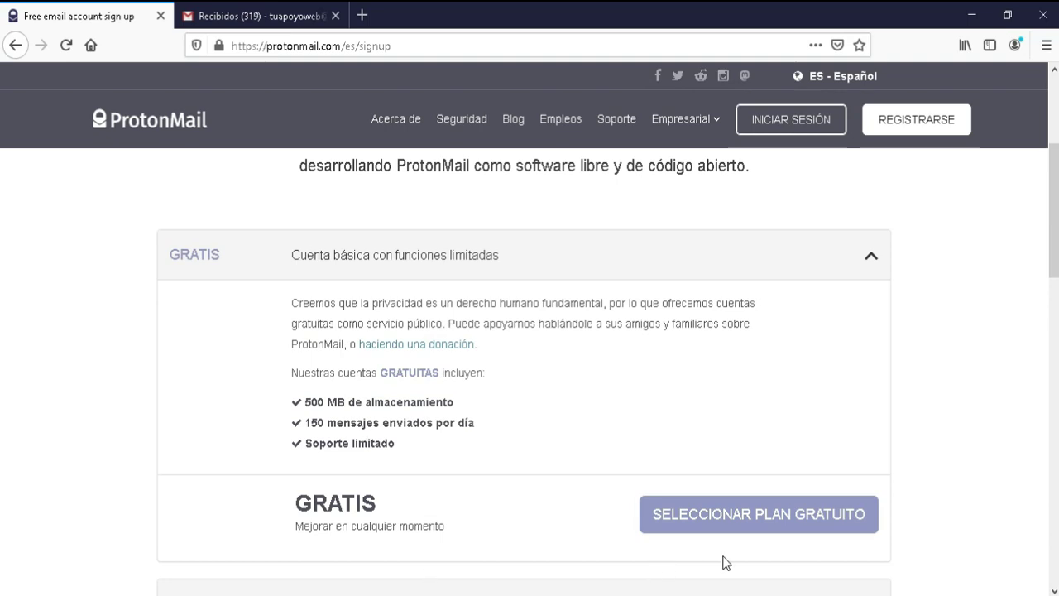
click(707, 517)
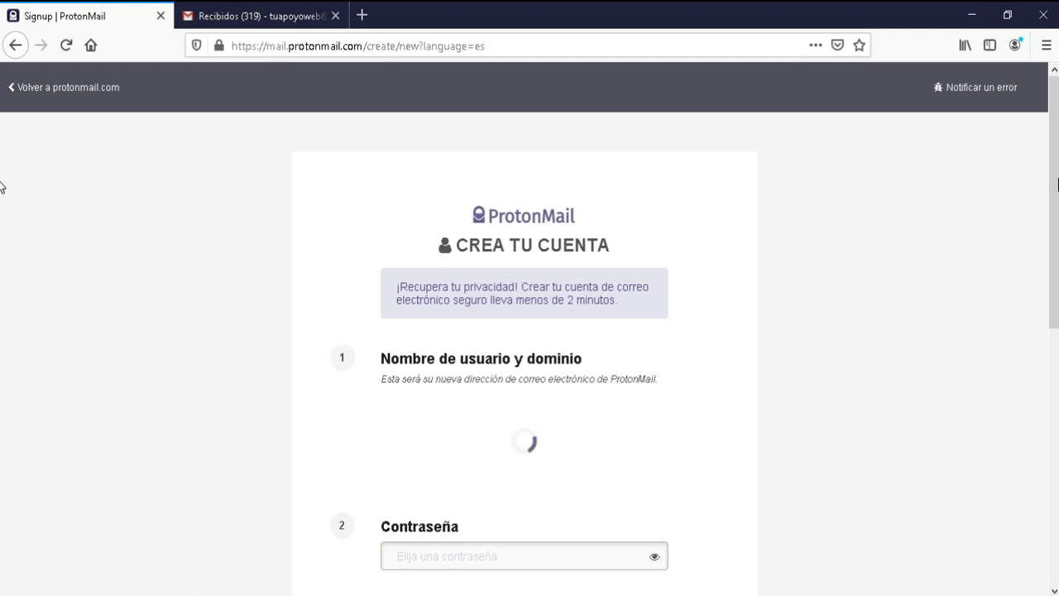
Step: Scroll through the signup form, visiting the username, password, confirmation and recovery e-mail fields
scroll(1041, 265, down, 4)
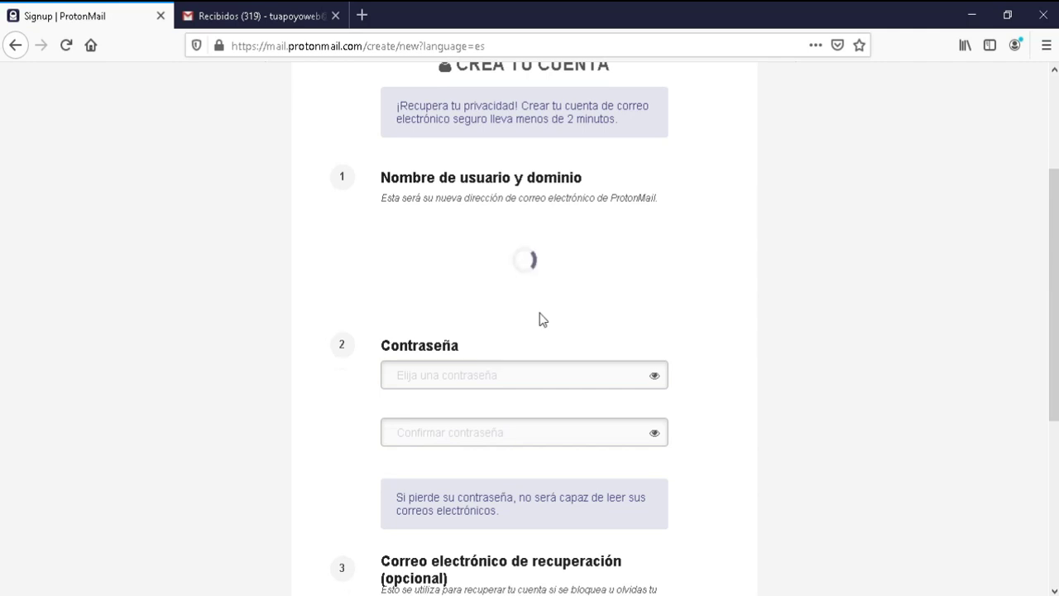
click(473, 231)
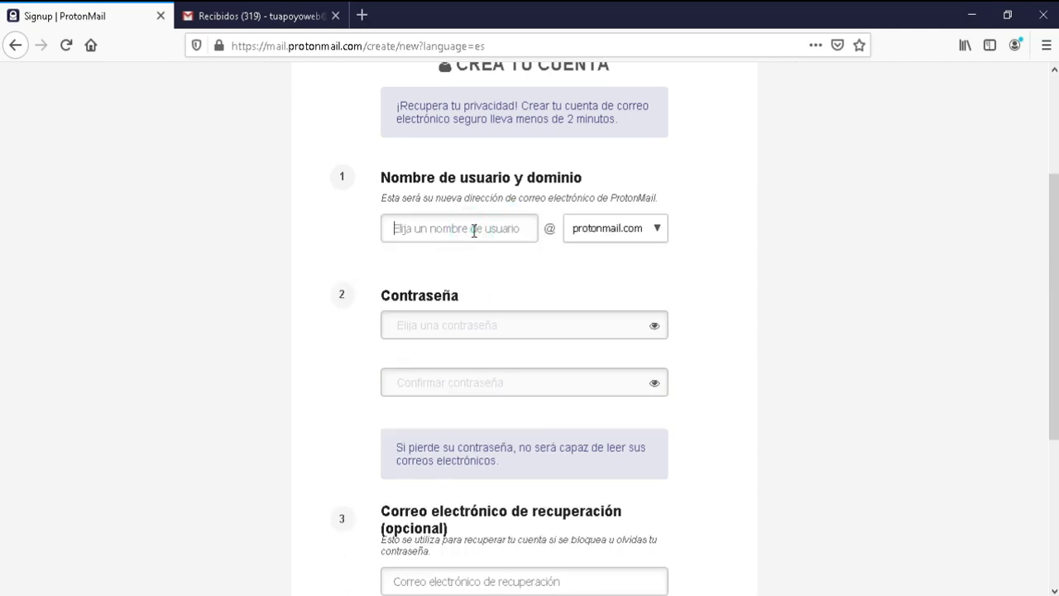
click(488, 323)
click(447, 393)
scroll(1045, 361, down, 3)
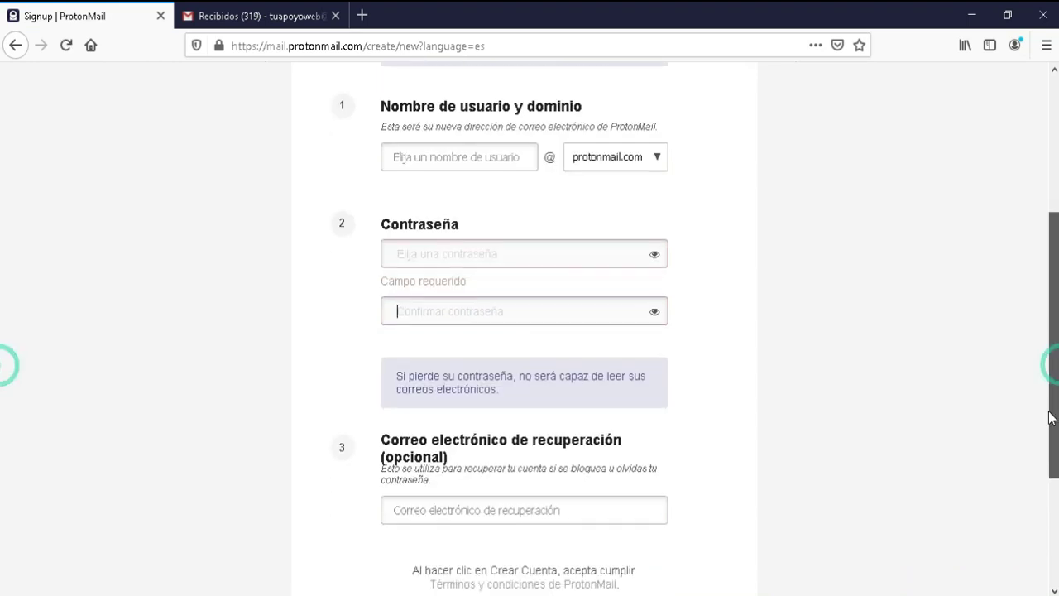
click(587, 480)
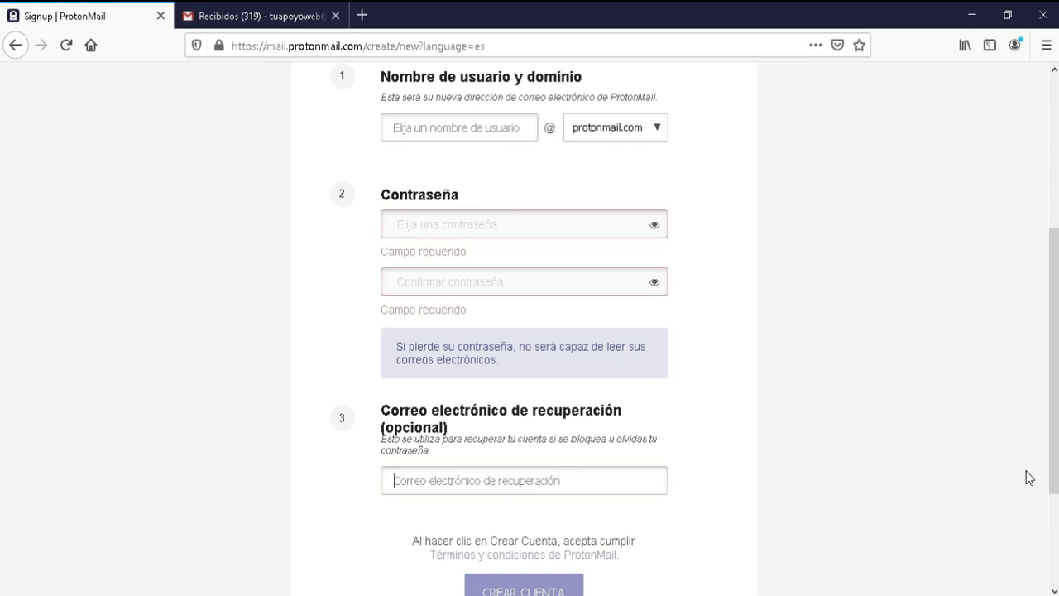
scroll(1052, 473, down, 3)
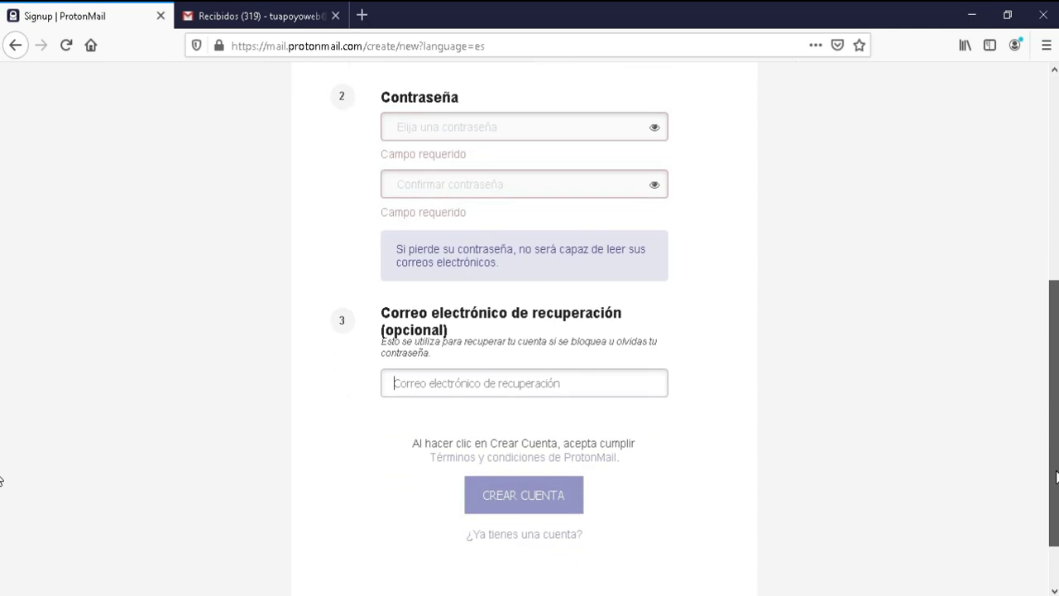
drag(1054, 478, 1055, 370)
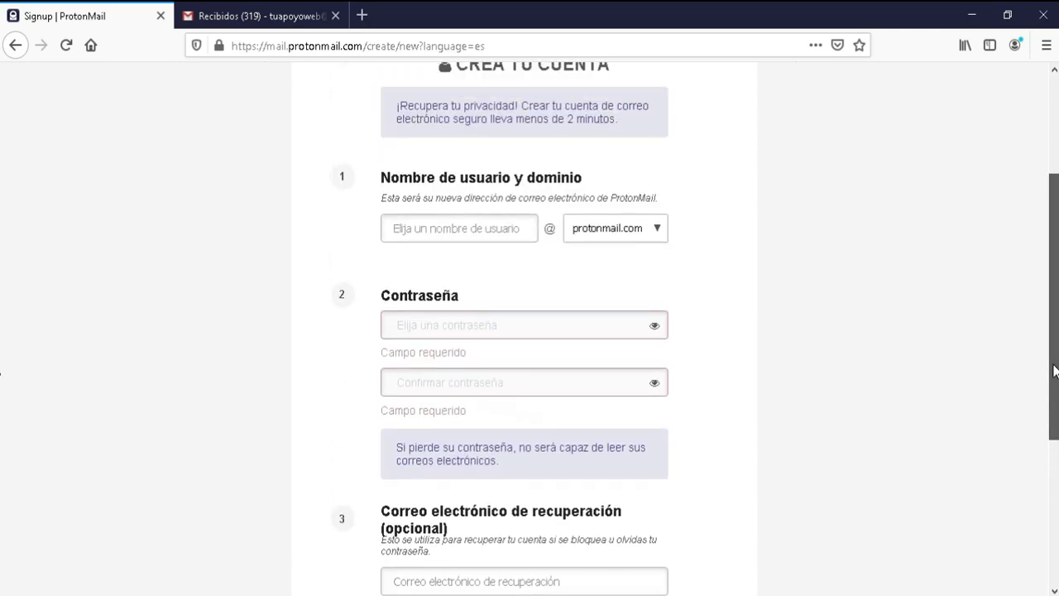
Step: Keep protonmail.com as the address domain in the domain dropdown
click(648, 241)
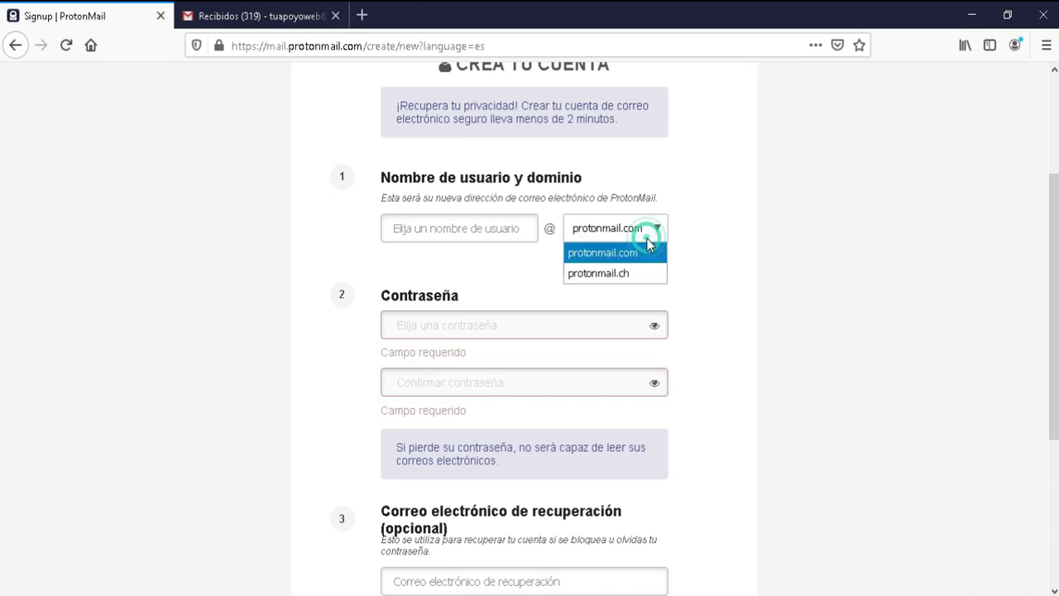
click(647, 238)
click(647, 240)
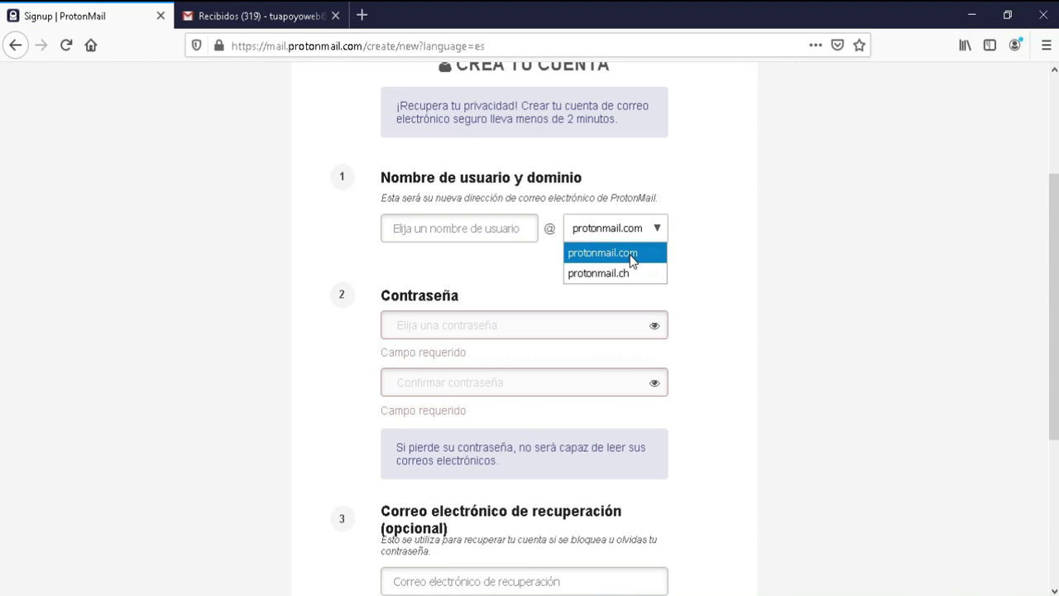
click(633, 260)
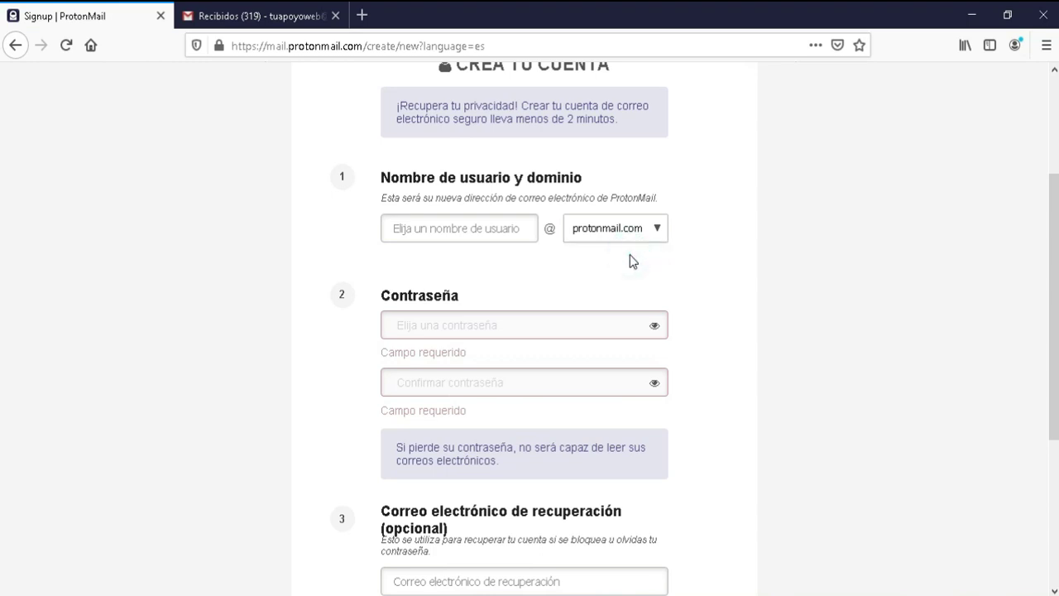
click(426, 232)
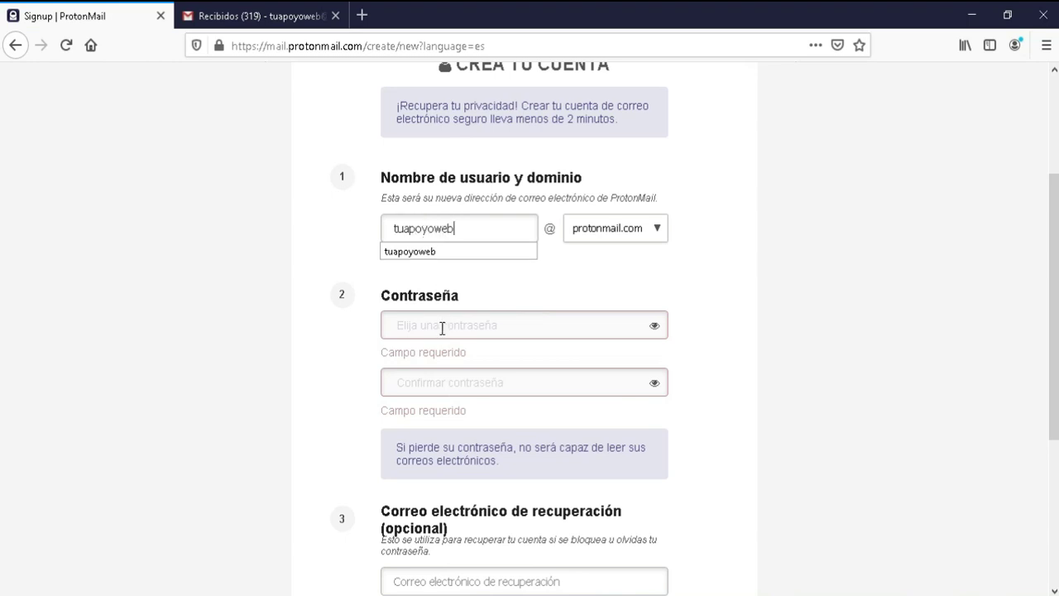
Step: Enter the username and the account password twice, dismissing the password manager popup
click(441, 327)
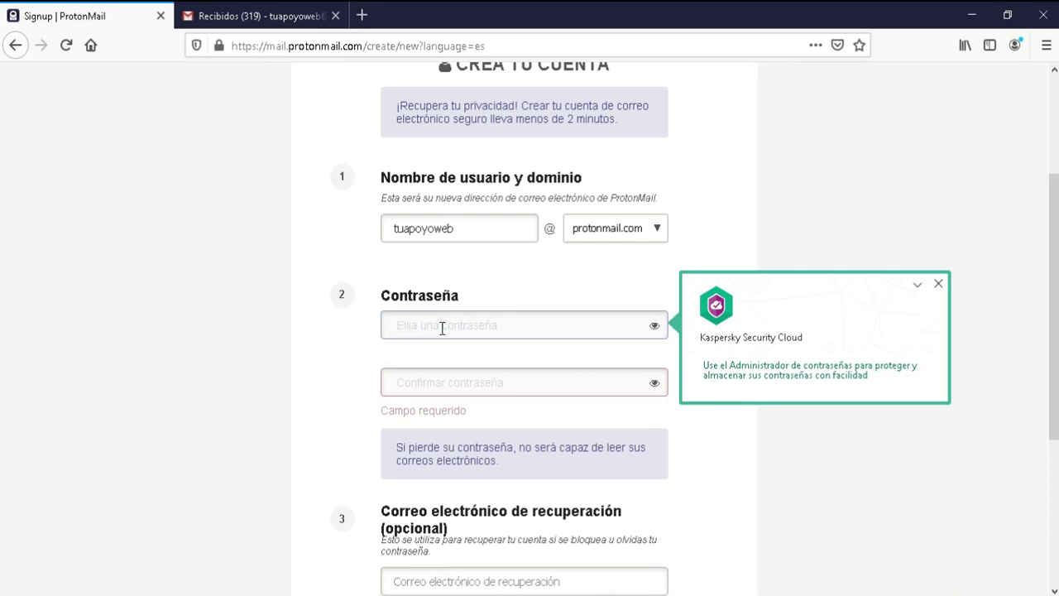
text(•••••••)
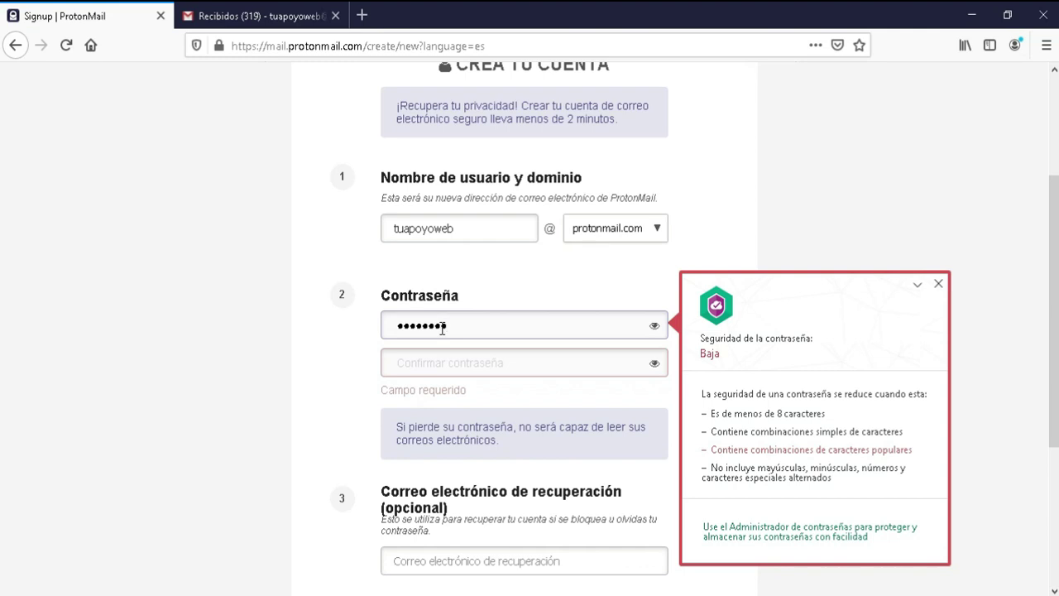
text(••)
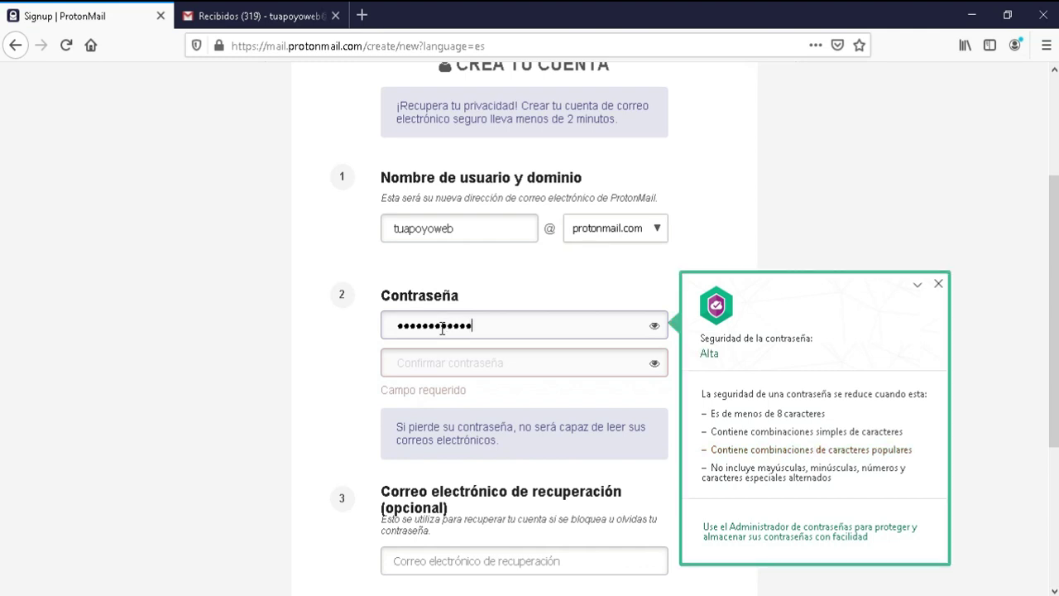
key(Tab)
text(•)
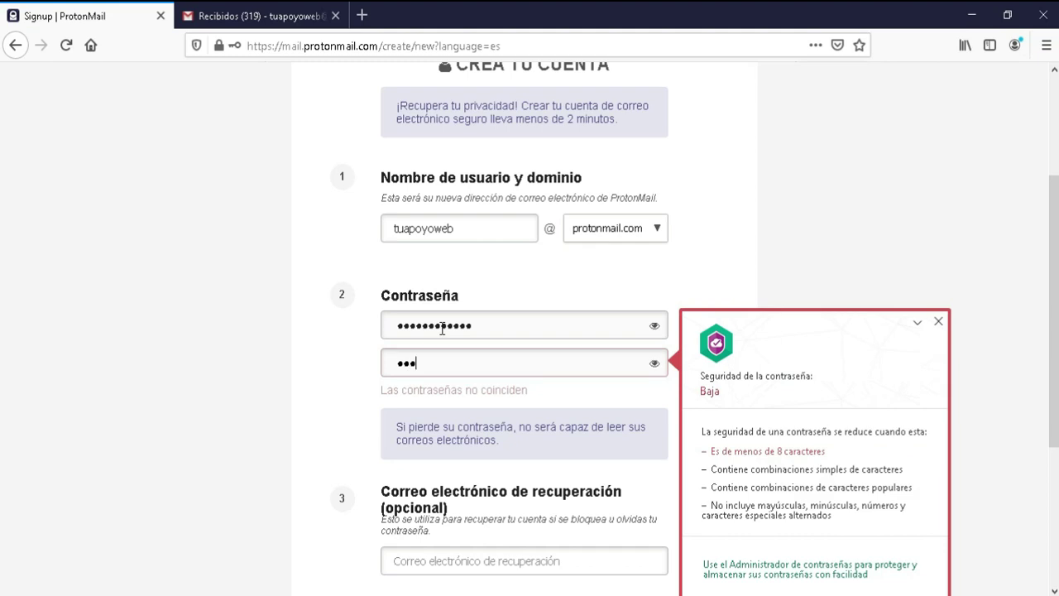
text(•••••••••••)
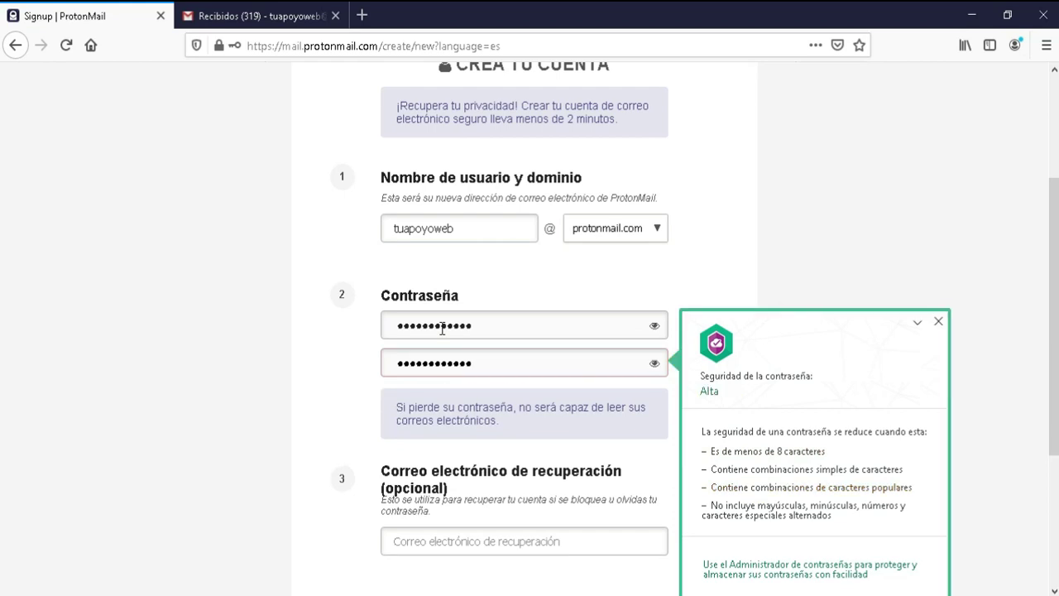
click(937, 322)
Step: Fill in the optional recovery Gmail address and create the account
scroll(0, 433, down, 5)
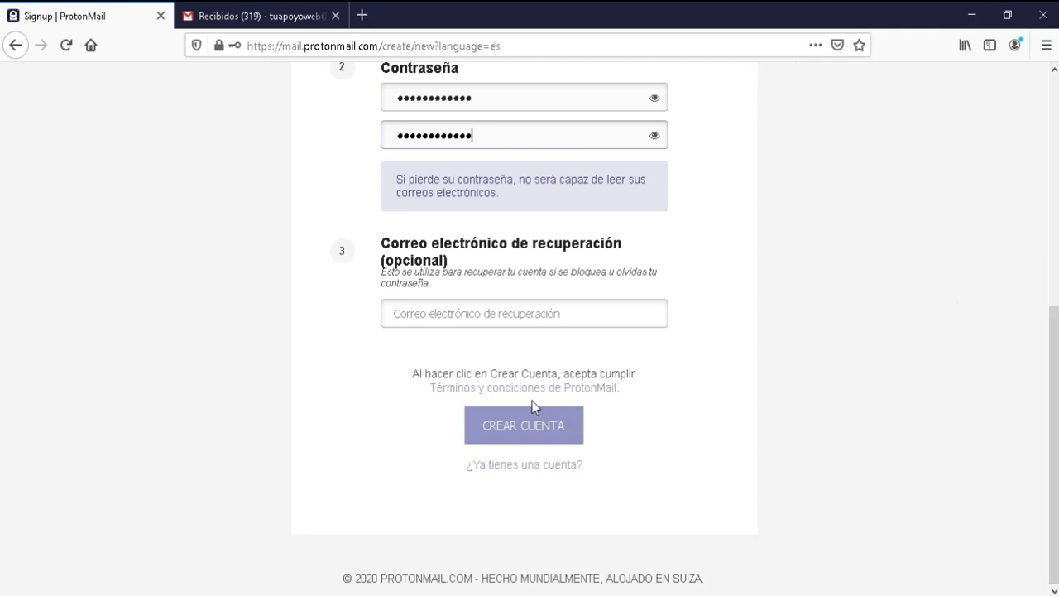
click(532, 311)
drag(443, 263, 436, 308)
click(433, 314)
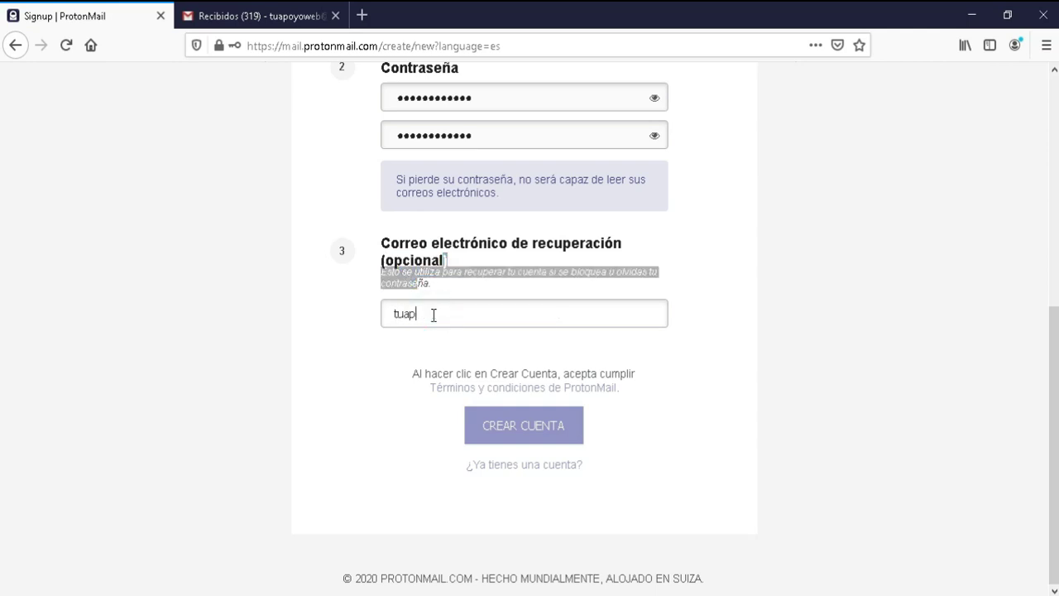
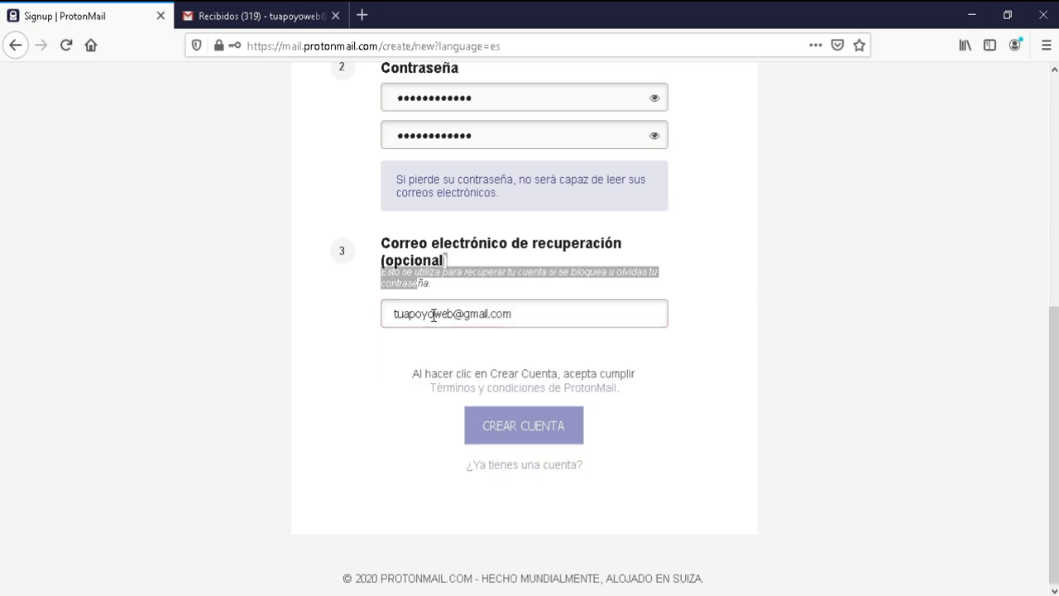
click(538, 432)
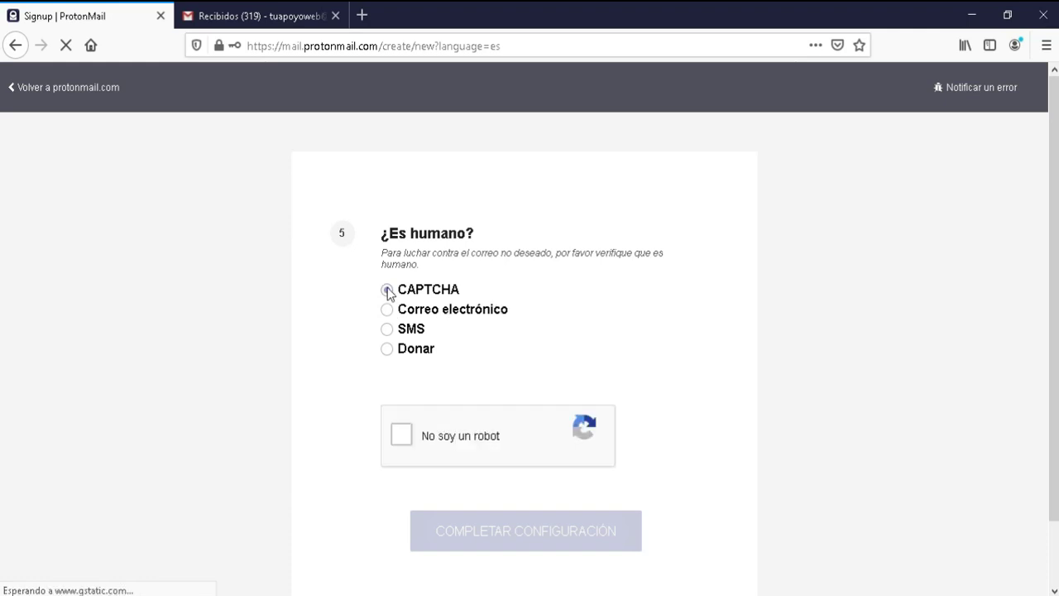
Step: Tick the reCAPTCHA 'No soy un robot' box and complete the account setup
click(405, 434)
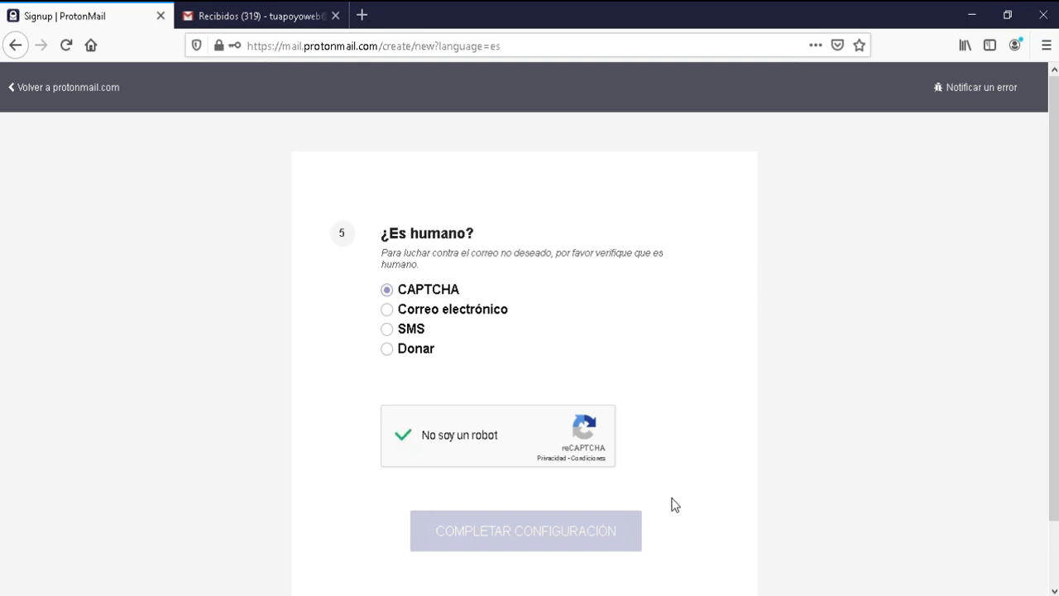
click(556, 536)
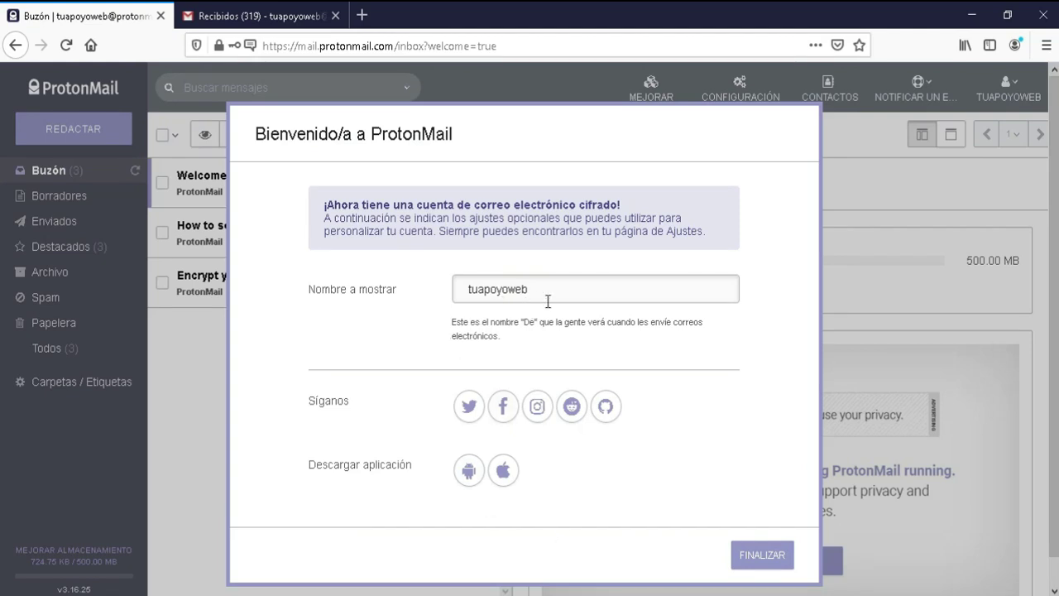
Step: Close the welcome setup and step through all tour tips, toggling the list layout and back
drag(550, 296, 457, 289)
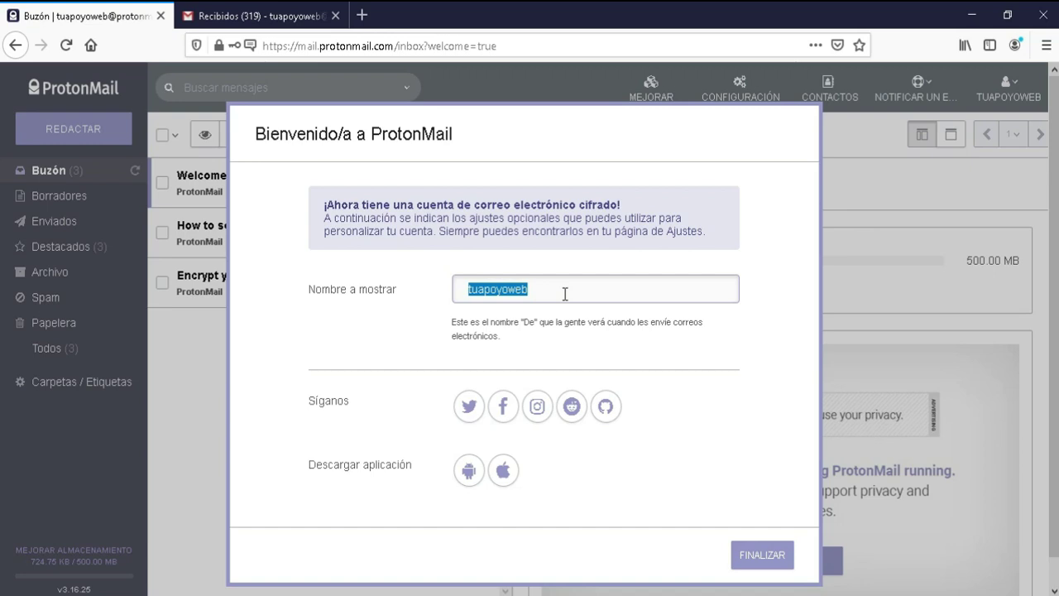
click(763, 556)
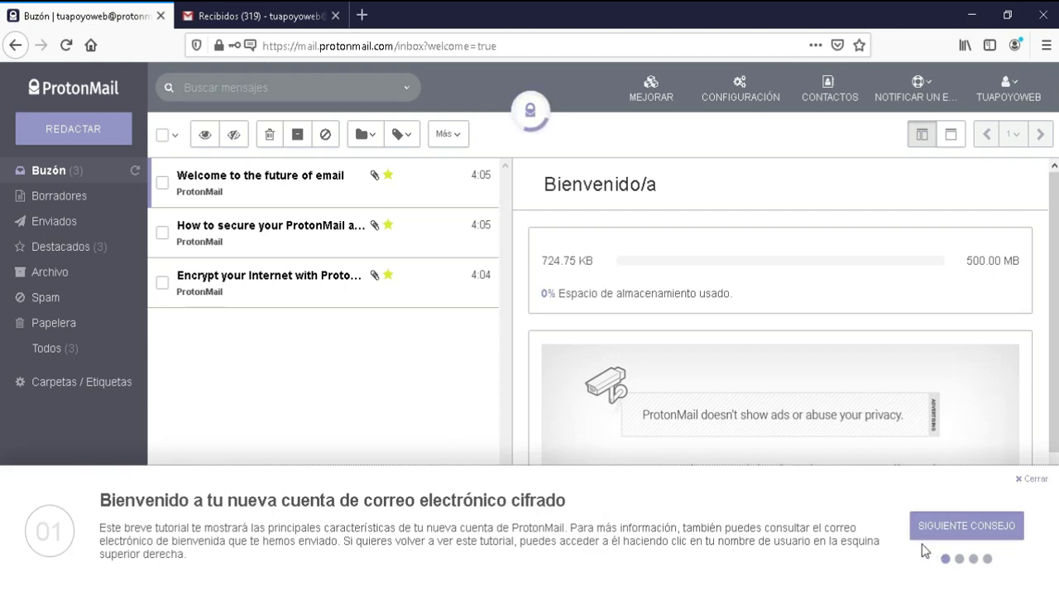
click(944, 529)
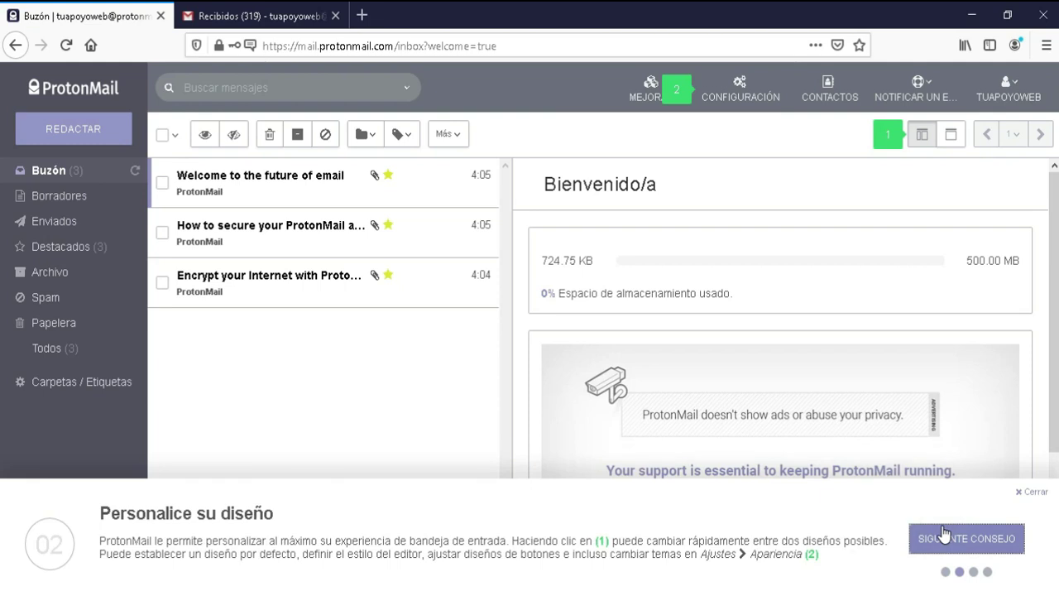
click(951, 135)
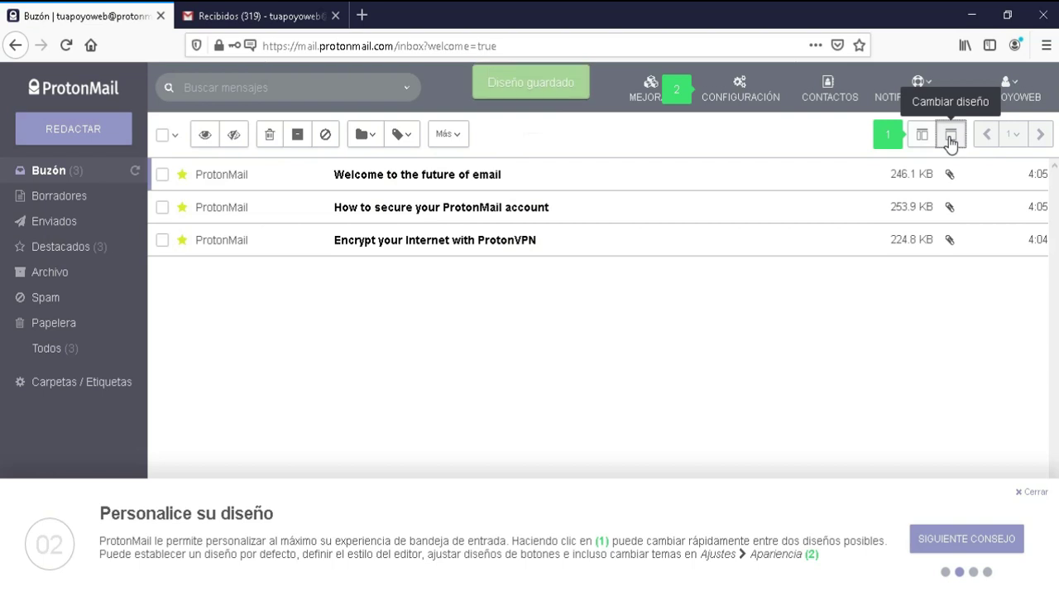
click(922, 138)
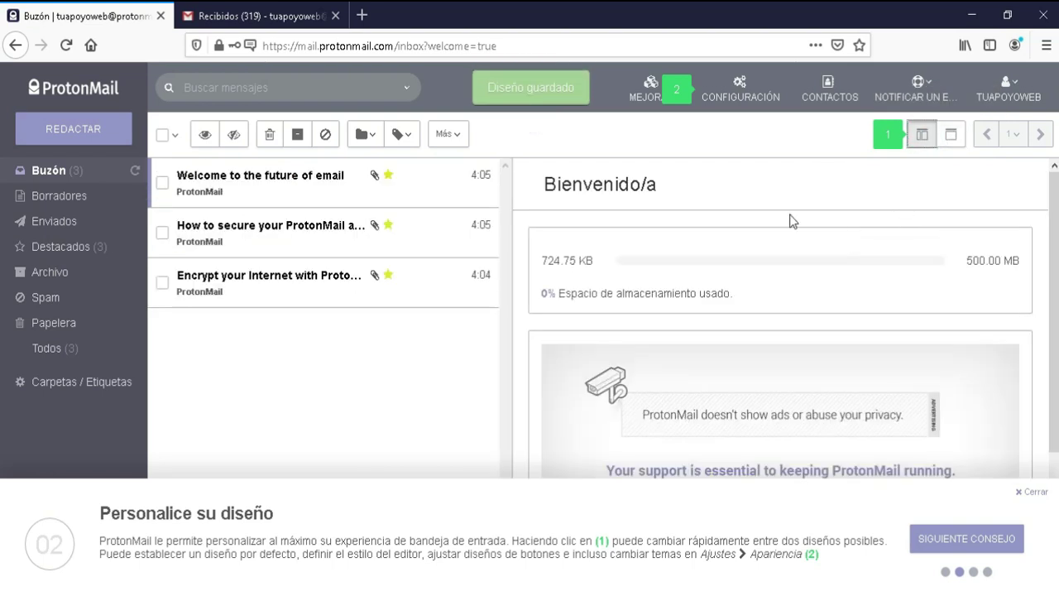
click(958, 543)
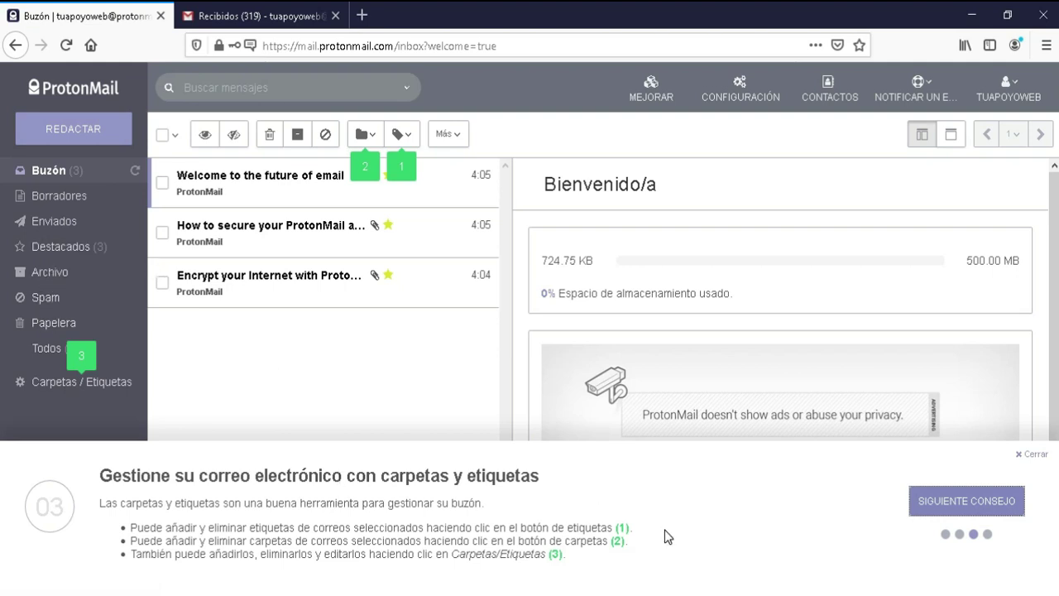
click(967, 506)
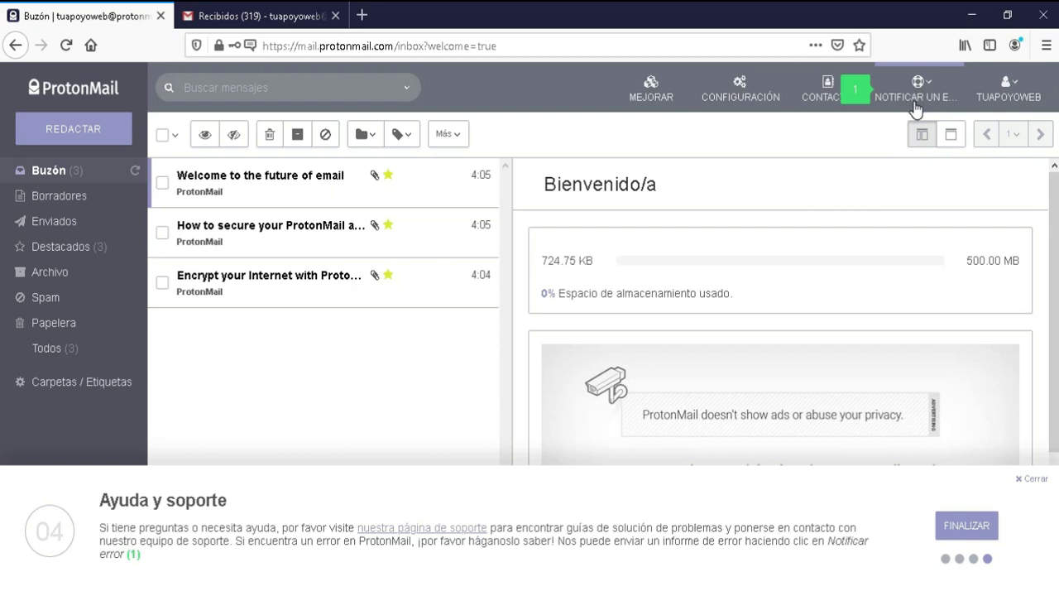
click(959, 534)
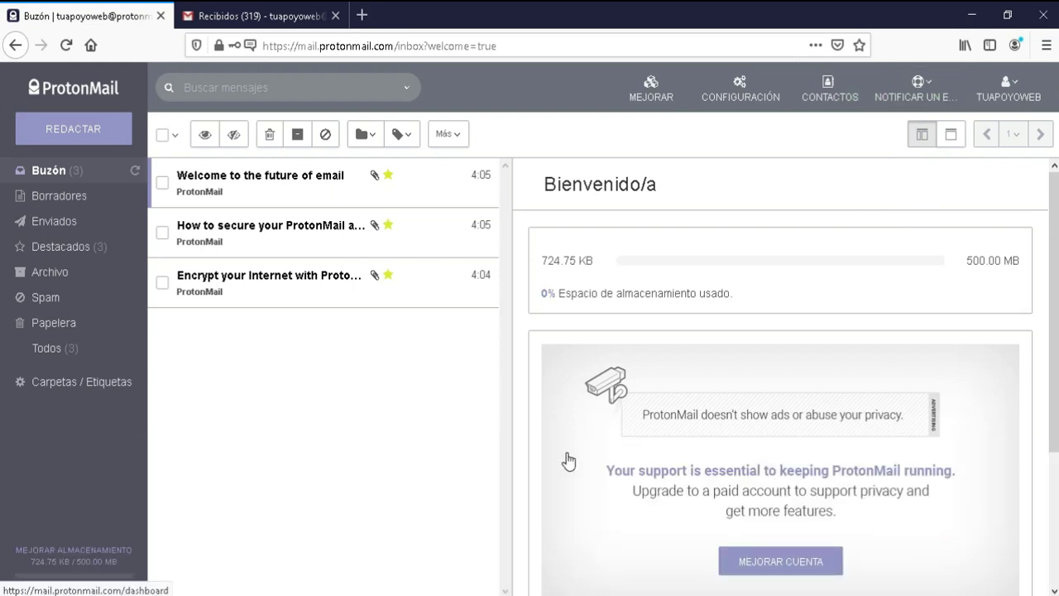
Step: Read the Welcome and ProtonVPN inbox messages and start a new blank message
click(283, 192)
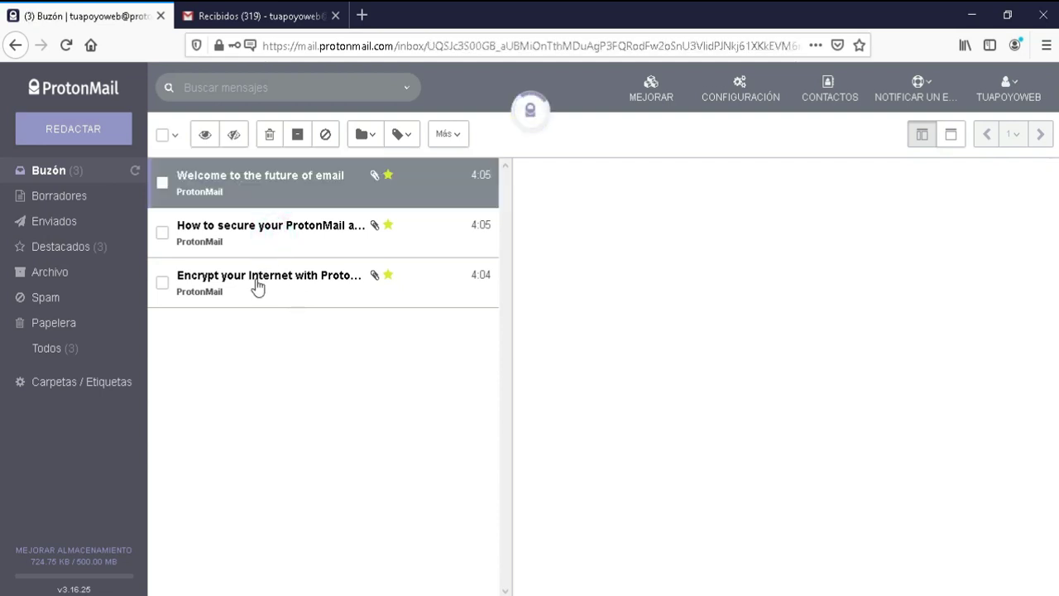
click(258, 285)
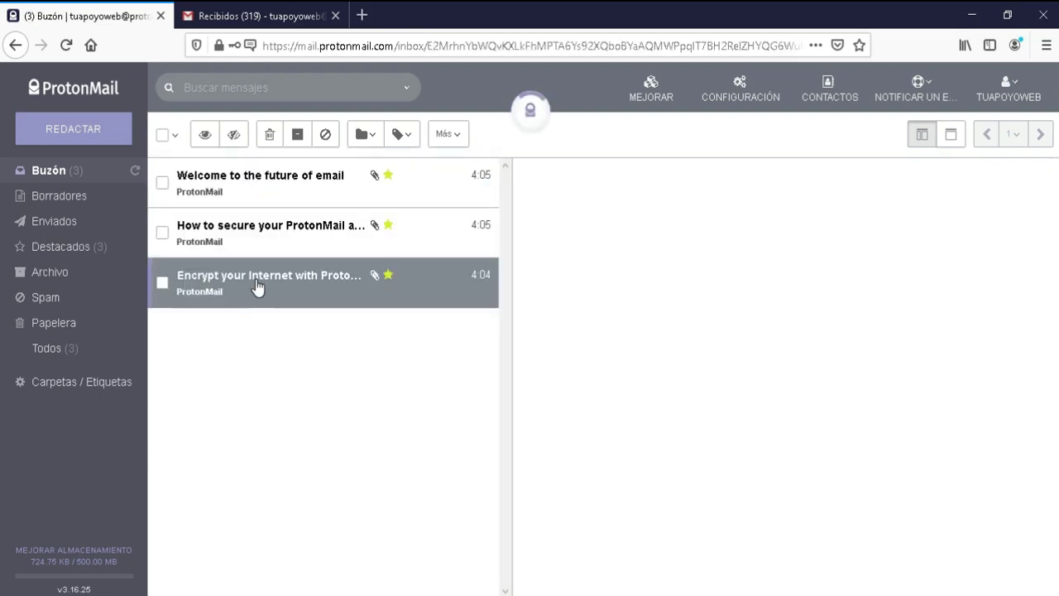
click(276, 189)
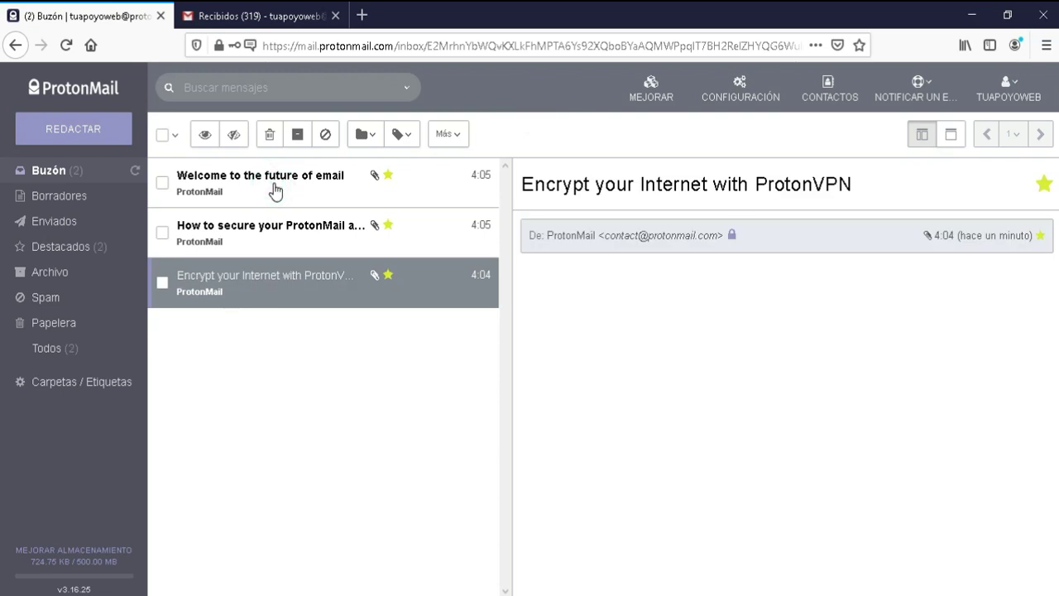
click(93, 126)
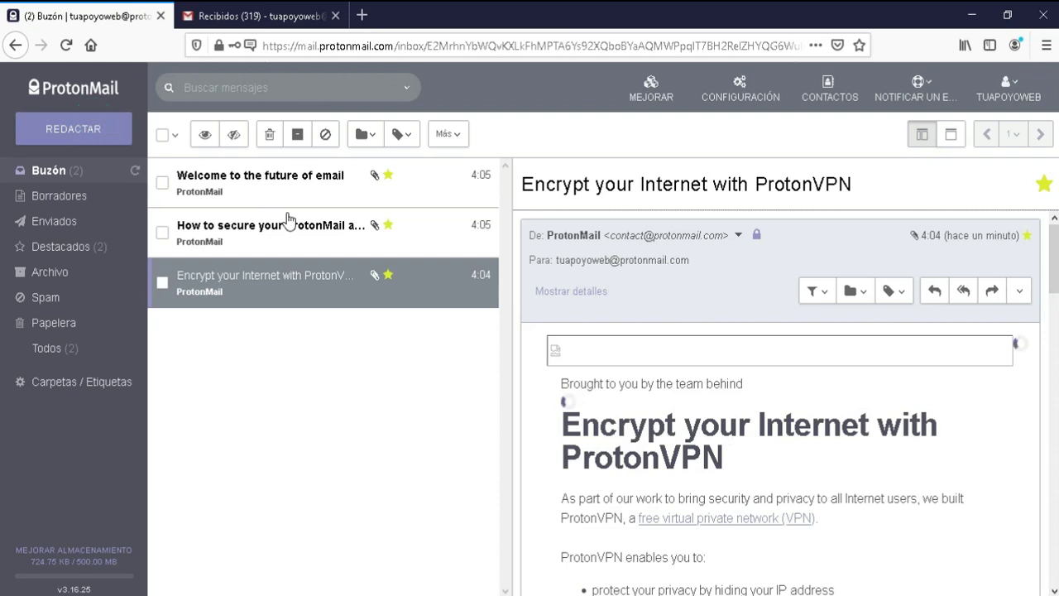
click(287, 212)
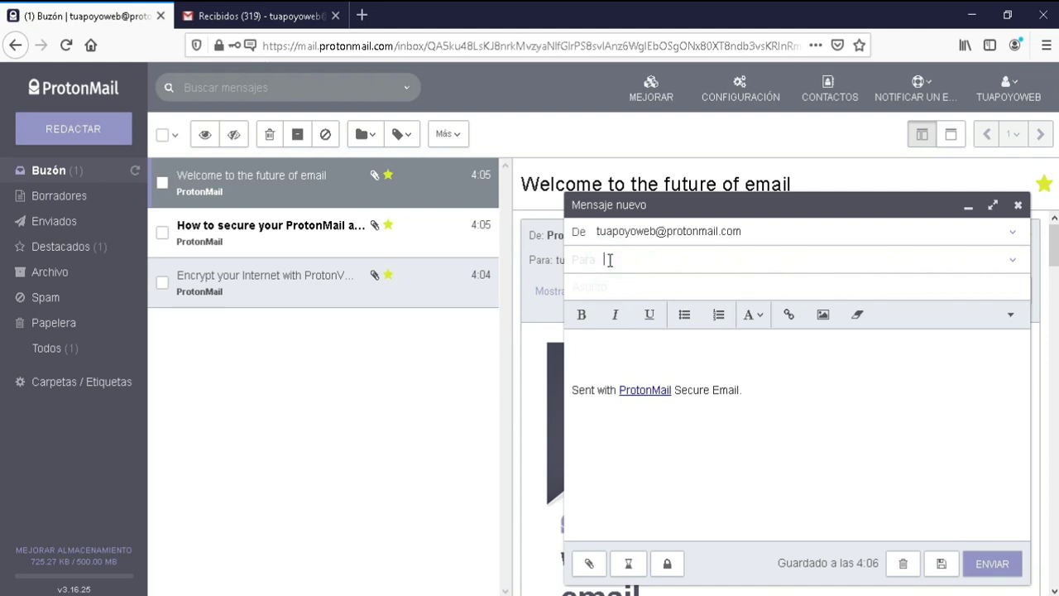
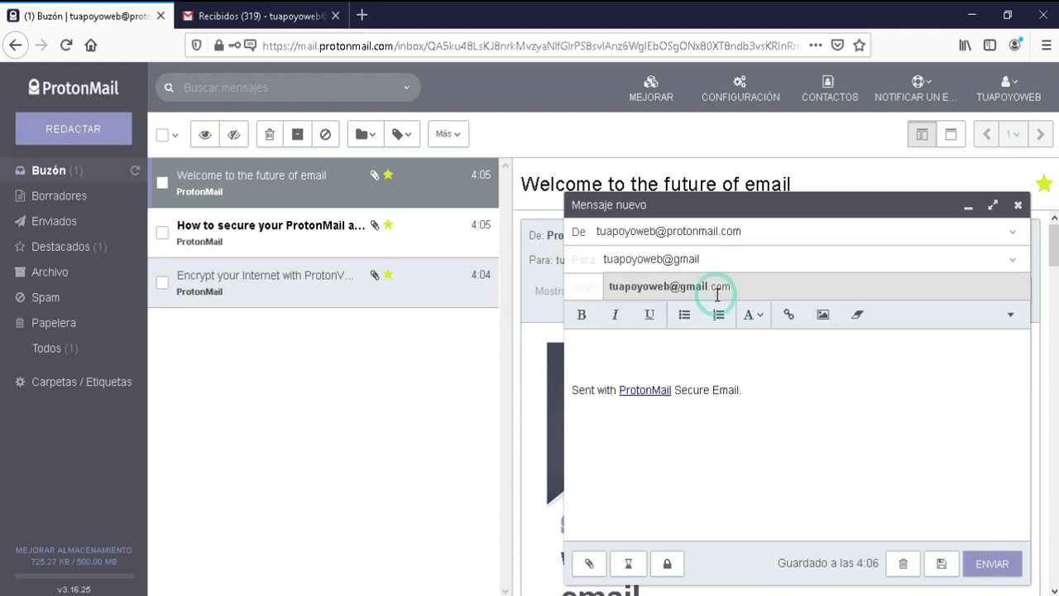
Step: Send 'prueba' to the Gmail address with body 'La Clave es: XXXXX'
click(717, 287)
text(prueba)
key(Tab)
text(La Clave es: XXXXX)
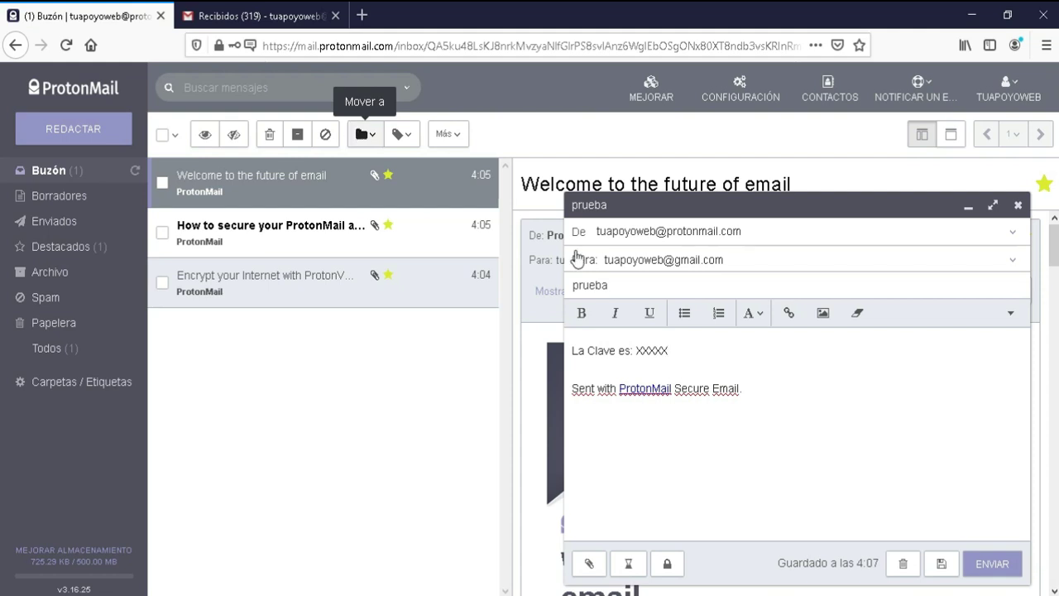
click(991, 571)
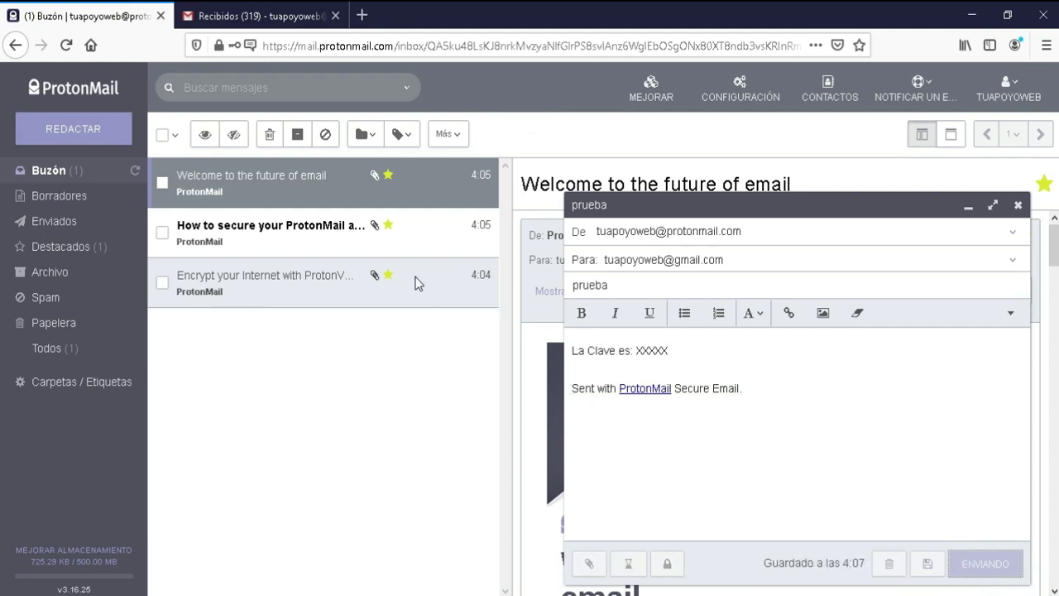
click(277, 21)
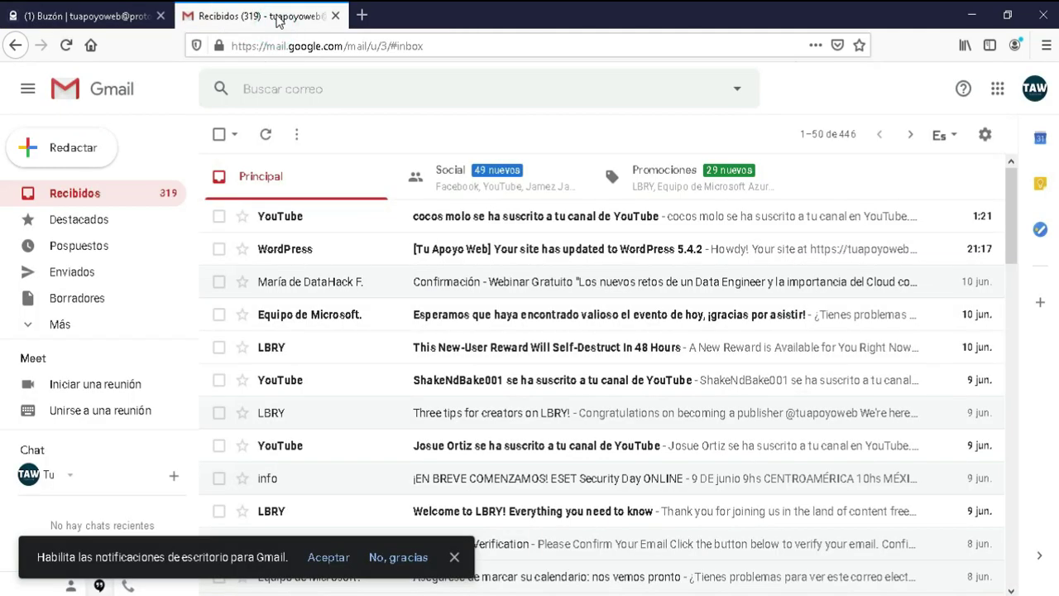
Step: Refresh Gmail's Recibidos until 'prueba' arrives, open it, and return to ProtonMail
click(130, 203)
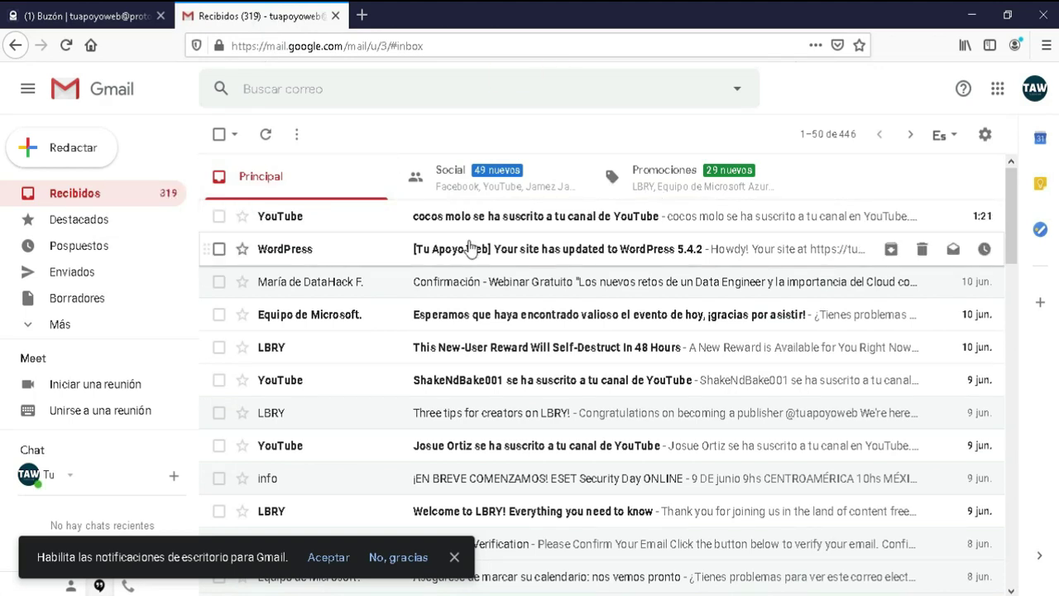
click(125, 199)
click(124, 194)
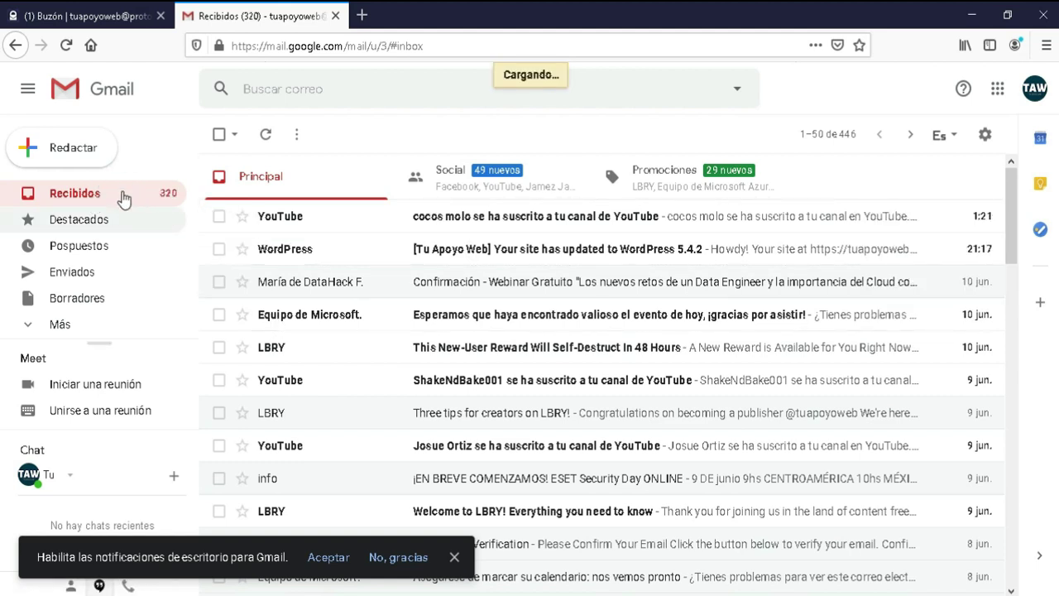
click(297, 216)
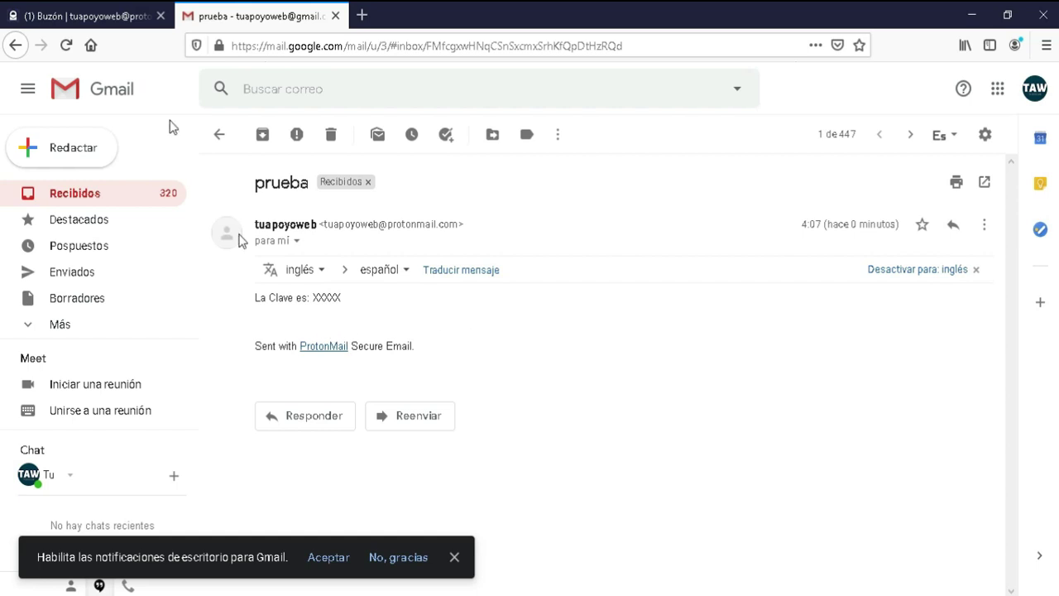
click(104, 16)
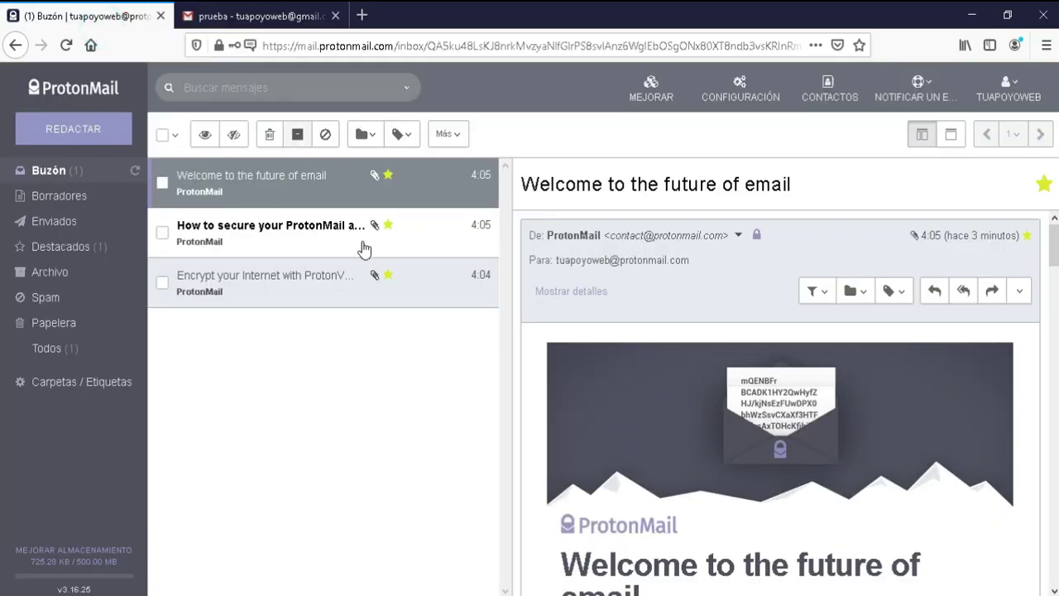
Step: Reply to the sent 'prueba' from Enviados with body 'LA Clave', and open its expiration settings
click(65, 222)
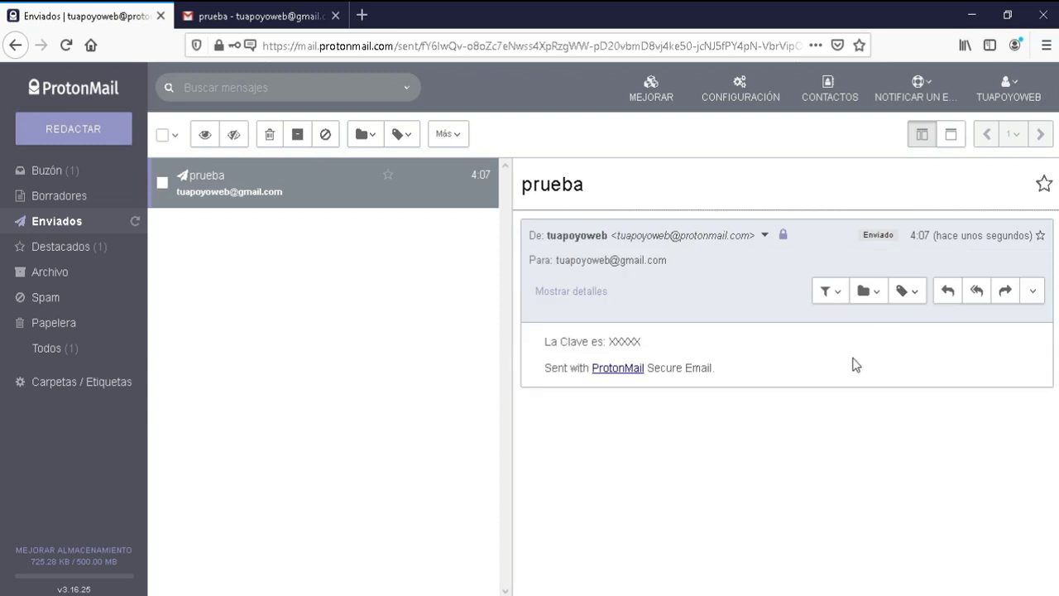
click(949, 293)
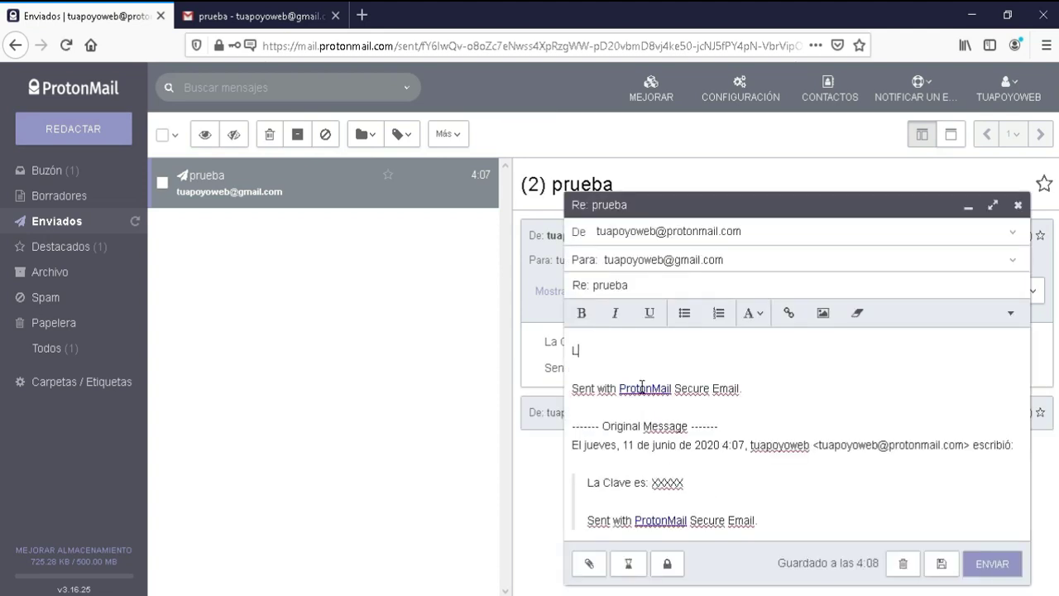
text(LA Clave es :YYYY)
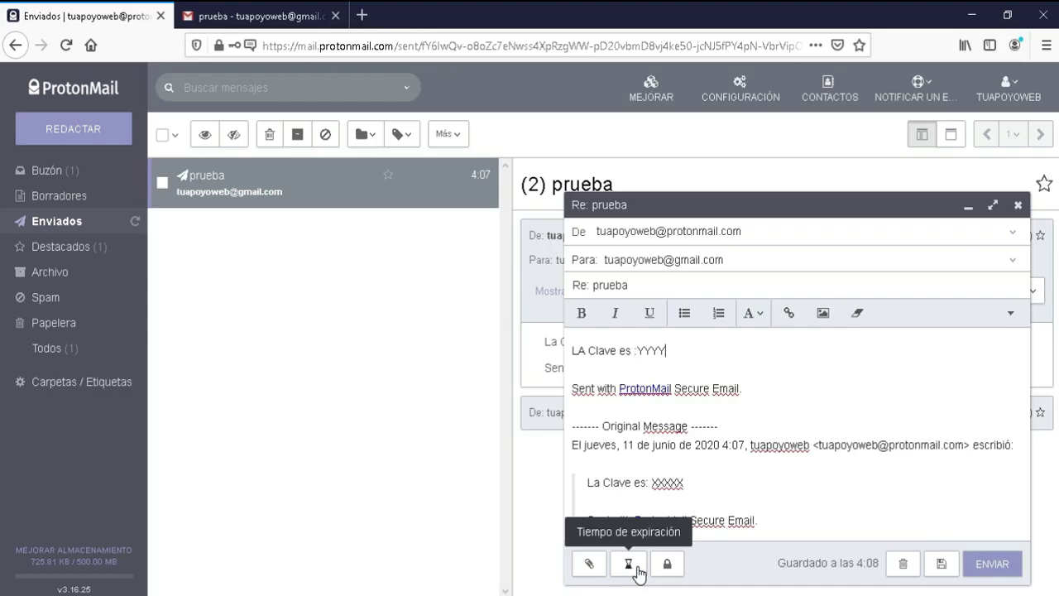
click(426, 468)
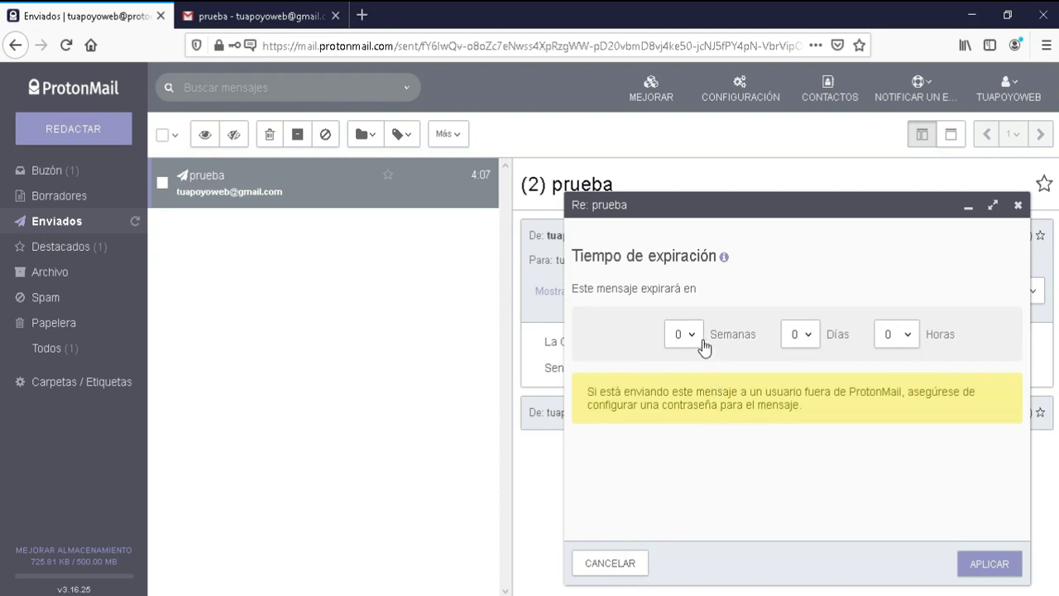
Step: Set the reply's expiration to 0 weeks and 1 day and apply it
click(690, 334)
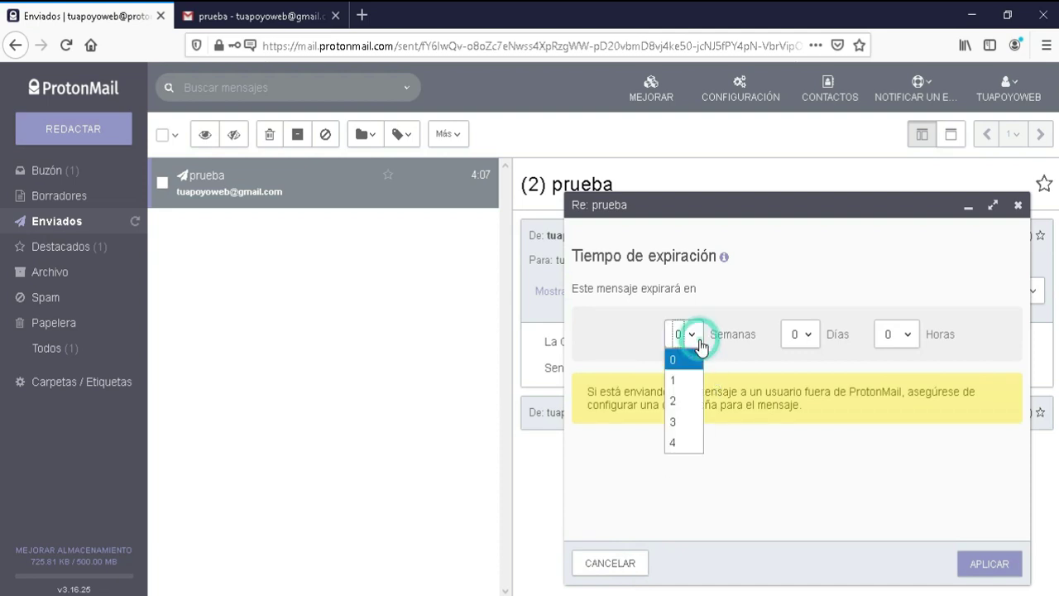
click(687, 379)
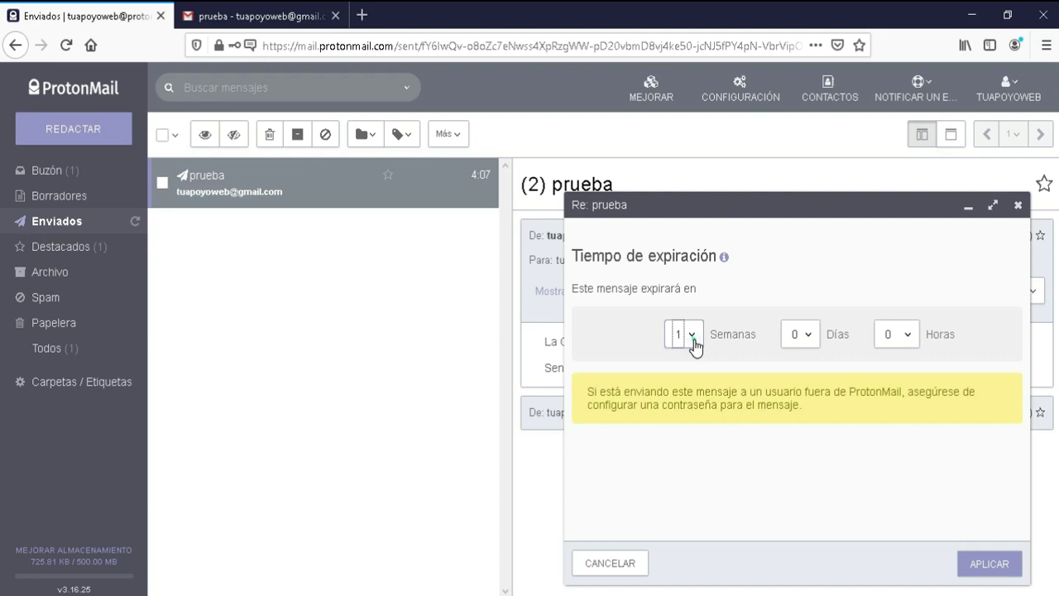
click(694, 339)
click(690, 357)
click(811, 339)
click(801, 382)
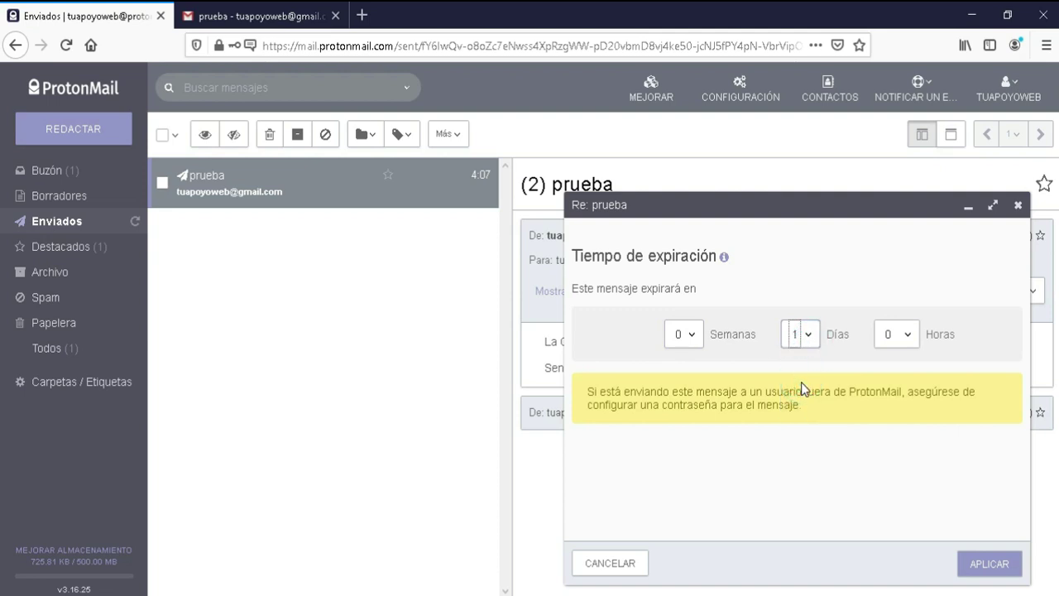
click(992, 566)
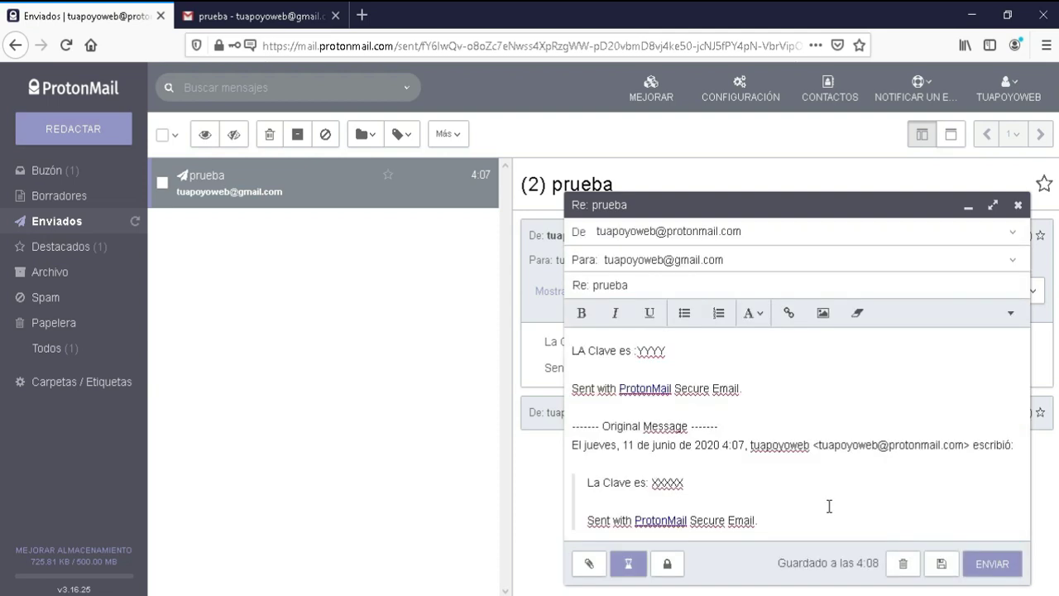
Step: Protect the Gmail reply with a confirmed message password and the hint 'mascota'
click(668, 565)
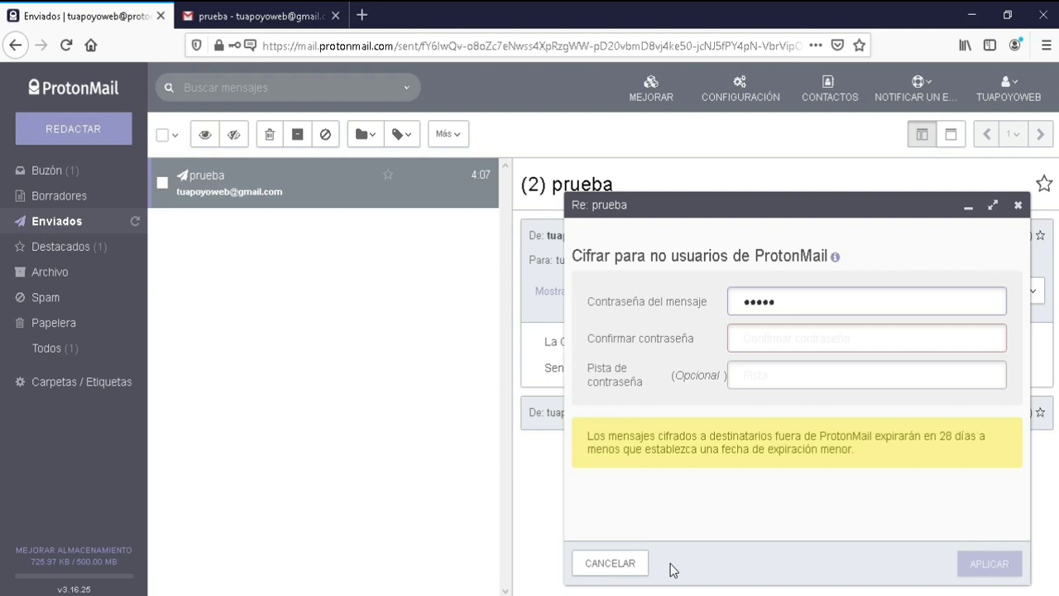
key(BackSpace)
key(BackSpace)
key(BackSpace)
key(BackSpace)
text(•••••••••)
key(Tab)
text(•••••••••)
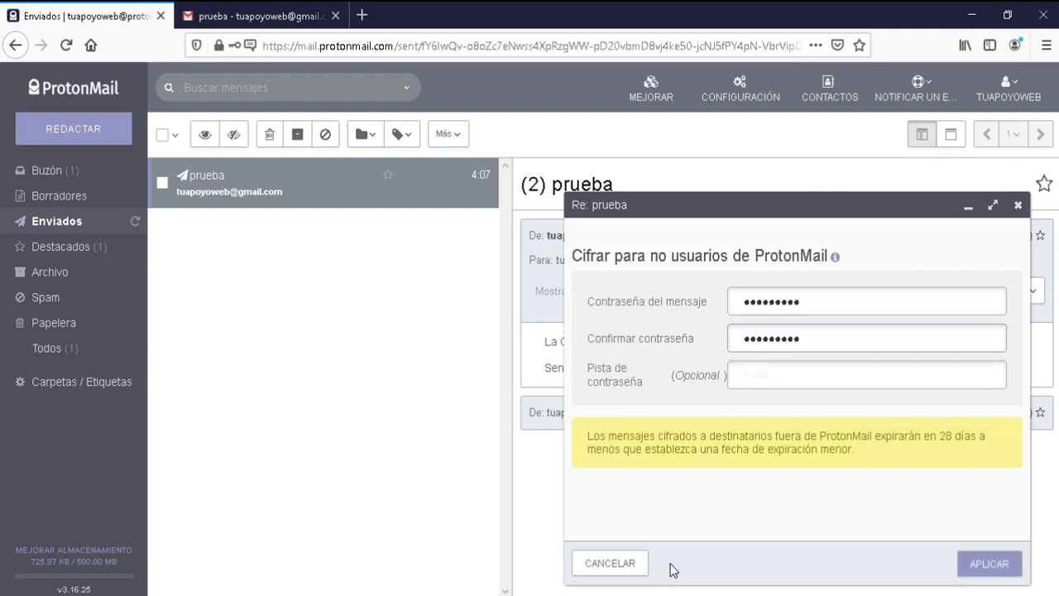
click(819, 376)
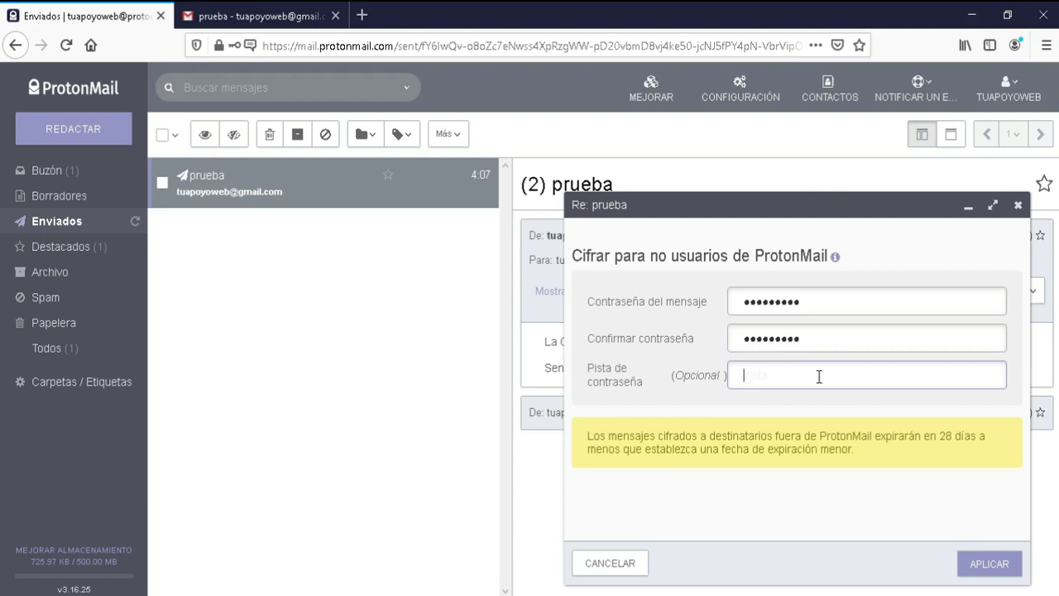
text(mascota)
click(986, 569)
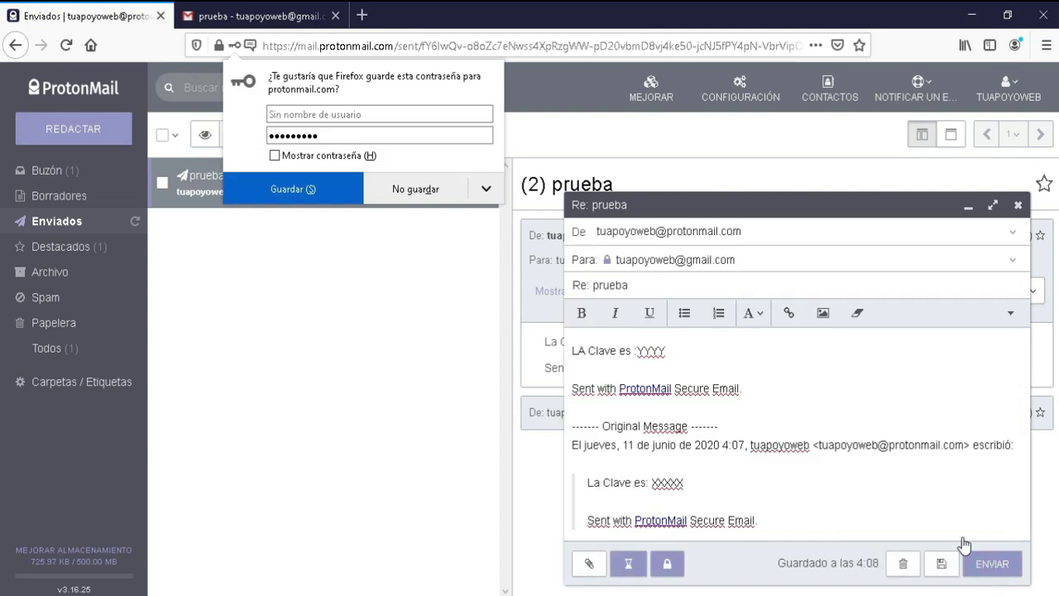
Step: Send the expiring, password-protected 'Re: prueba' reply, dismissing the password warning popup
click(836, 485)
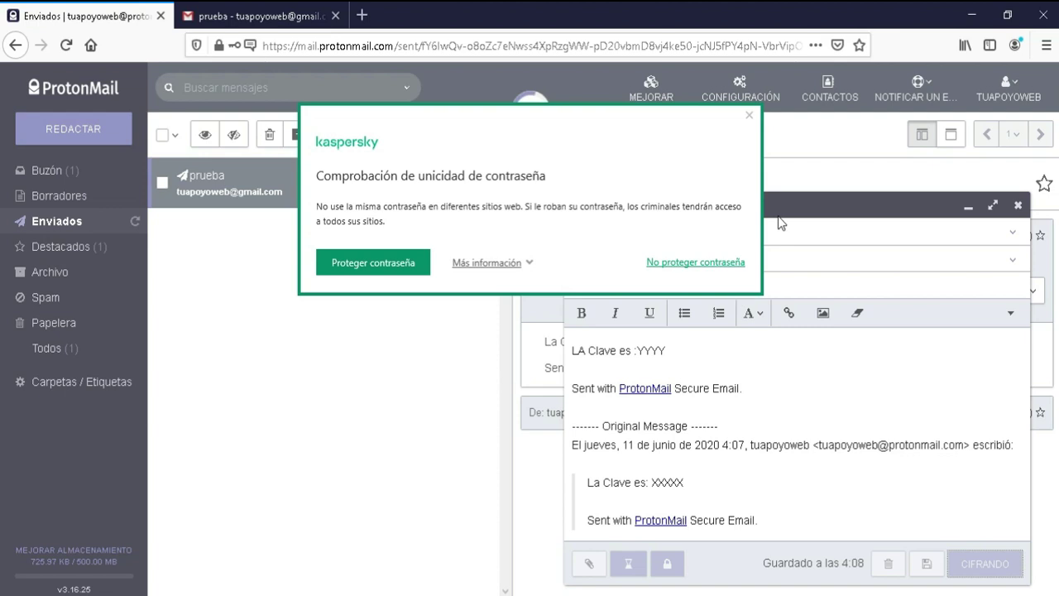
click(750, 118)
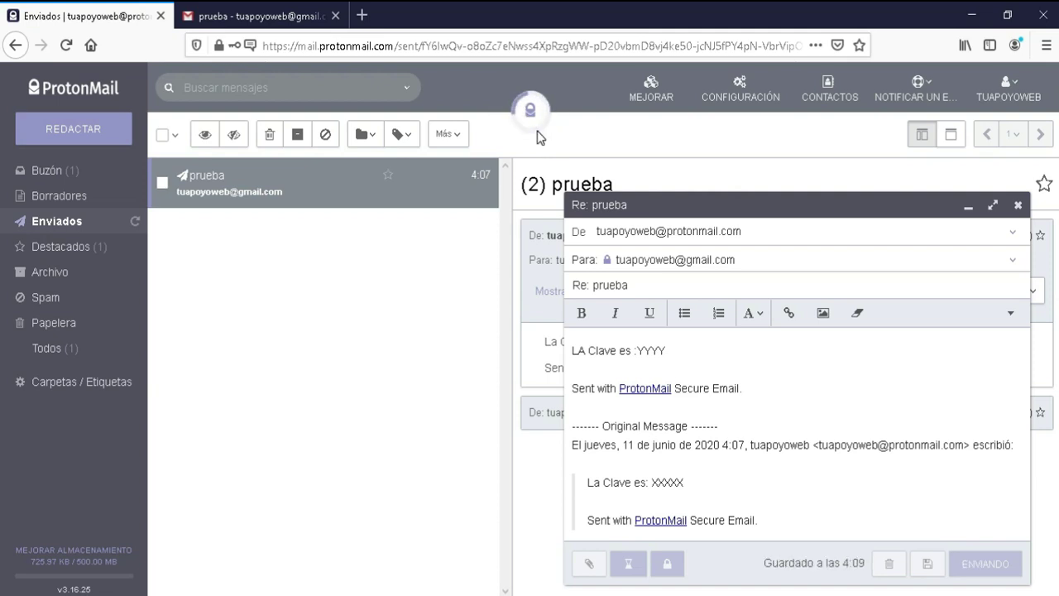
click(257, 15)
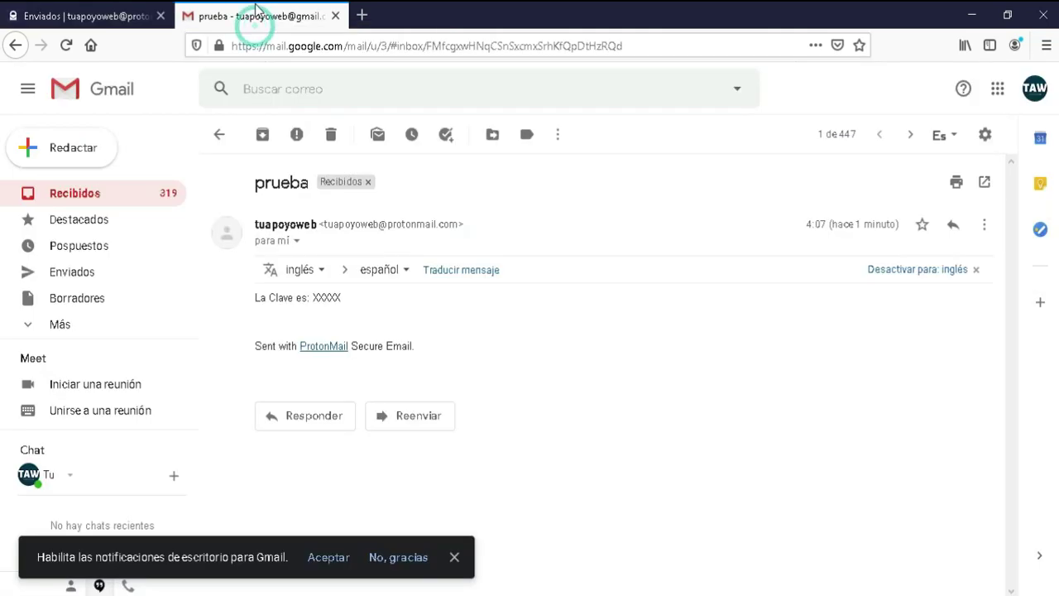
Step: Refresh the Gmail inbox and open the newly arrived prueba secure-message notice
click(124, 203)
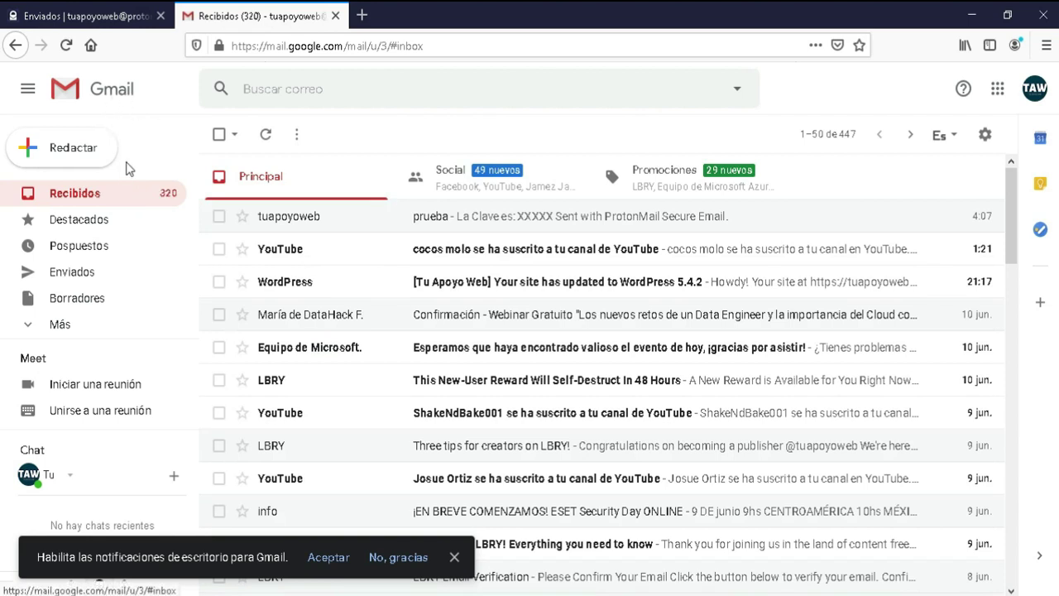
click(113, 196)
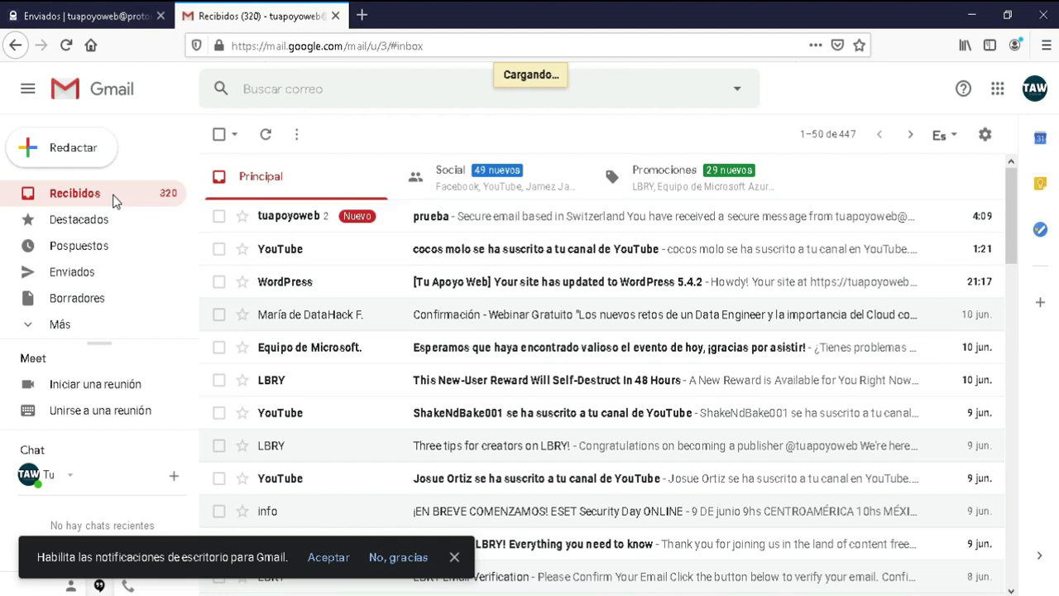
click(307, 215)
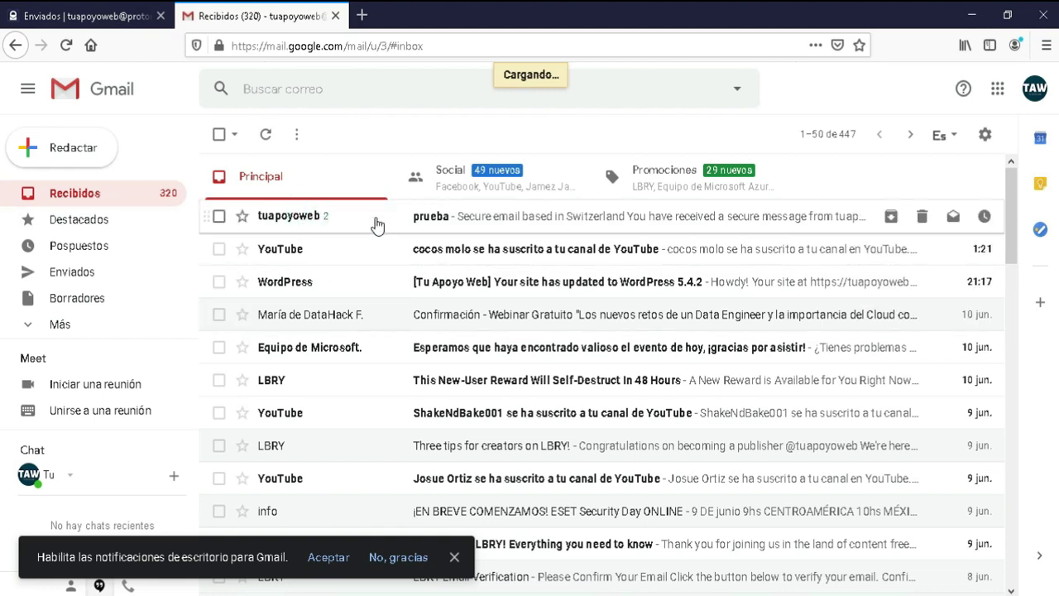
click(334, 225)
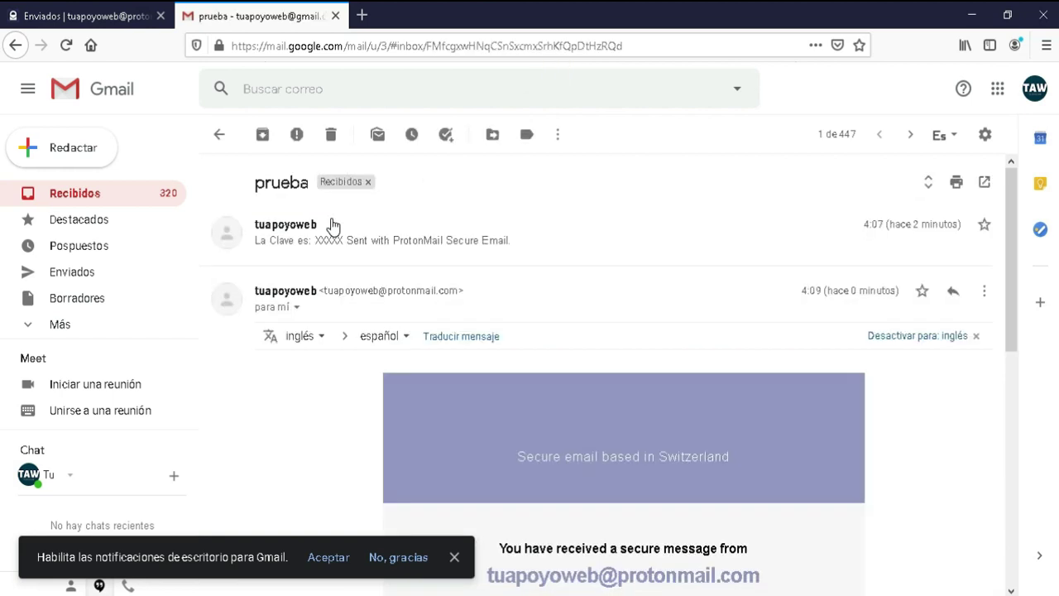
drag(1007, 285, 997, 466)
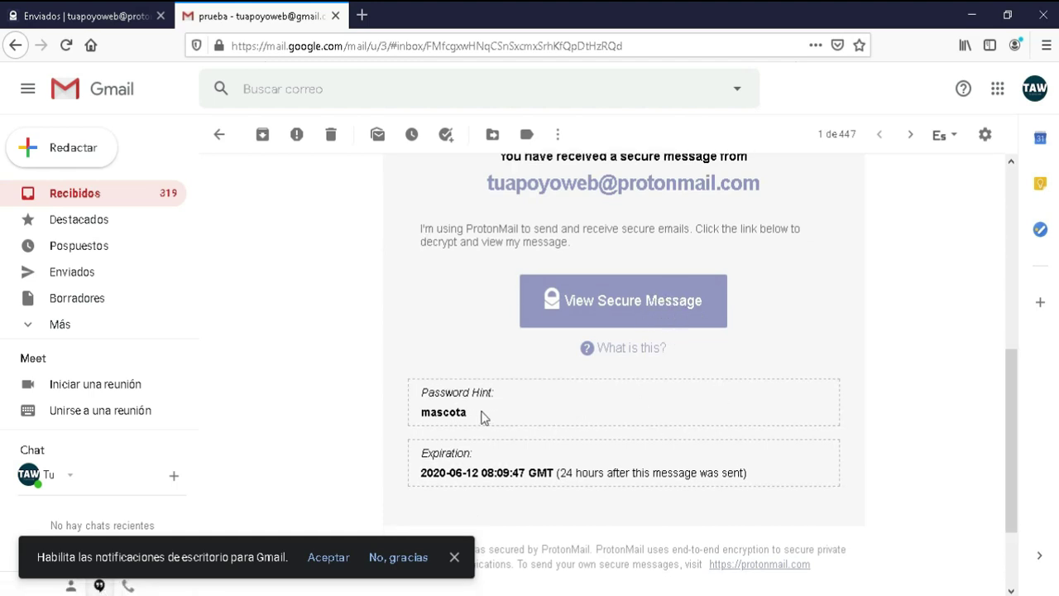
drag(472, 412, 406, 421)
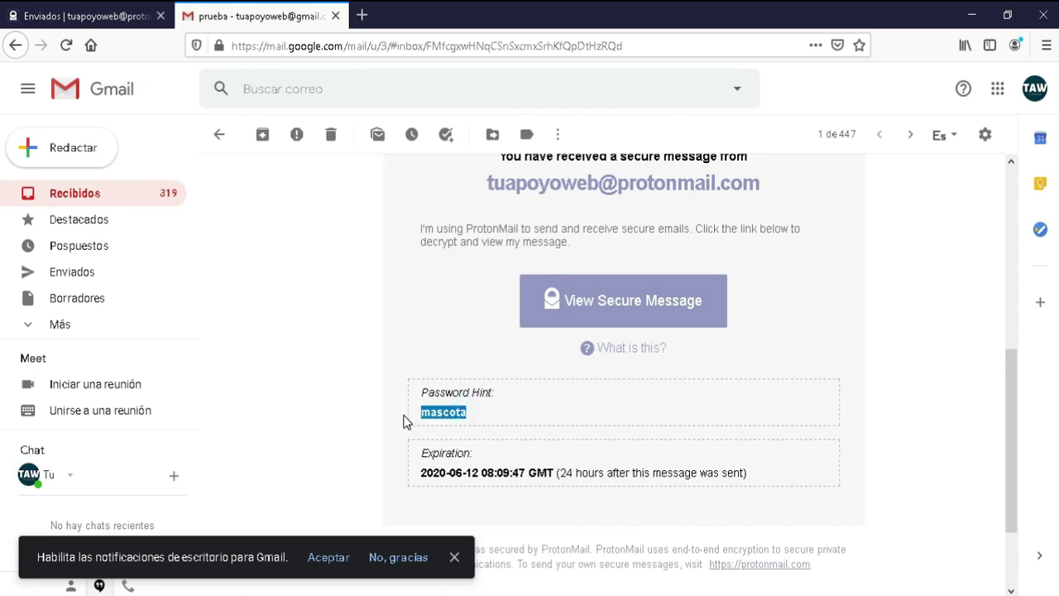
click(486, 416)
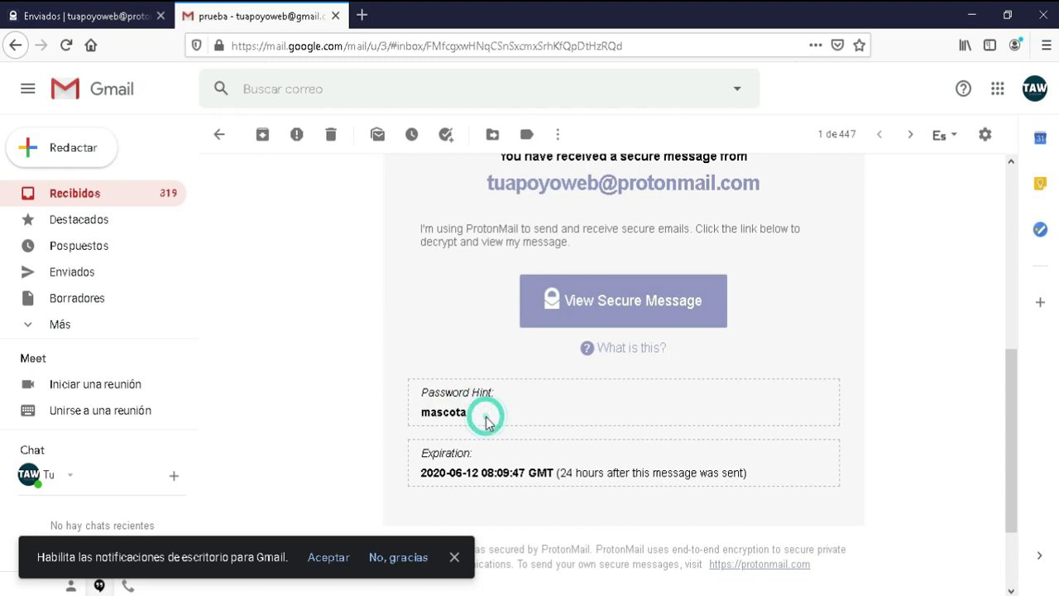
drag(443, 412, 485, 414)
drag(422, 482, 751, 491)
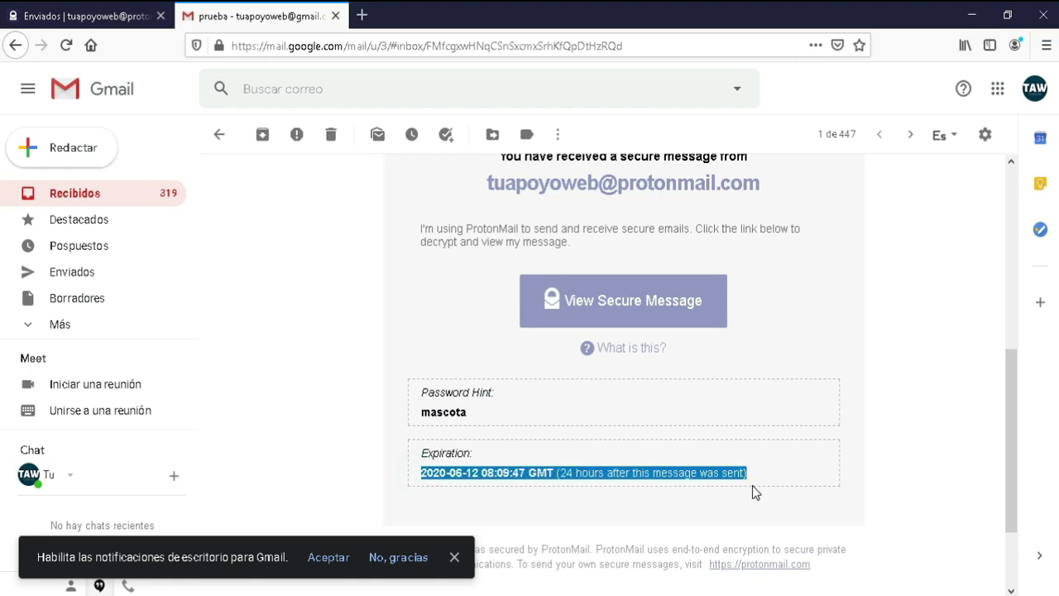
click(664, 306)
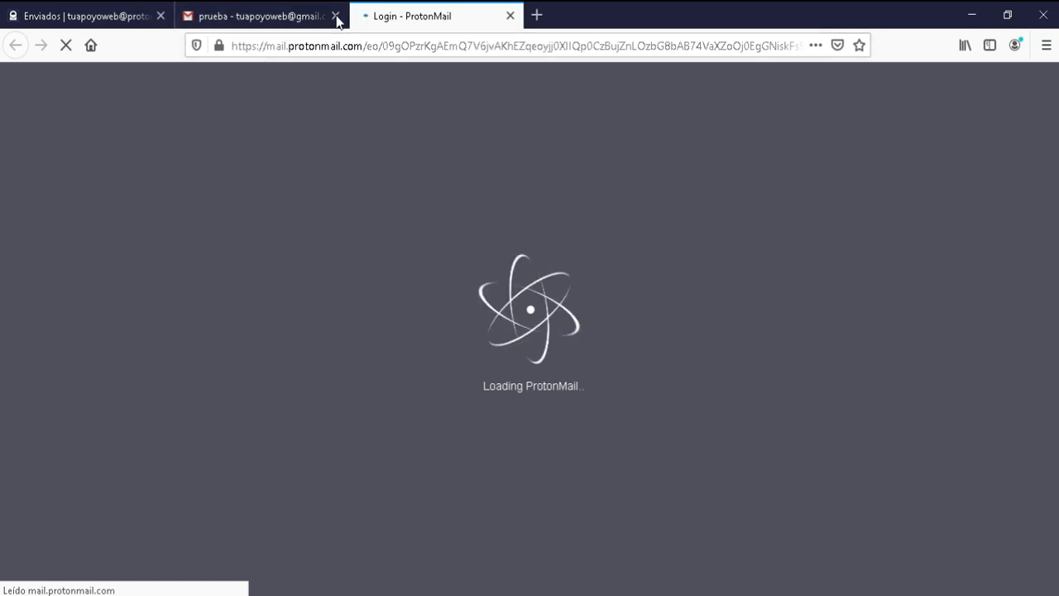
Step: Enter the message password on ProtonMail's secure page and decrypt the 'Re: prueba' reply
click(274, 18)
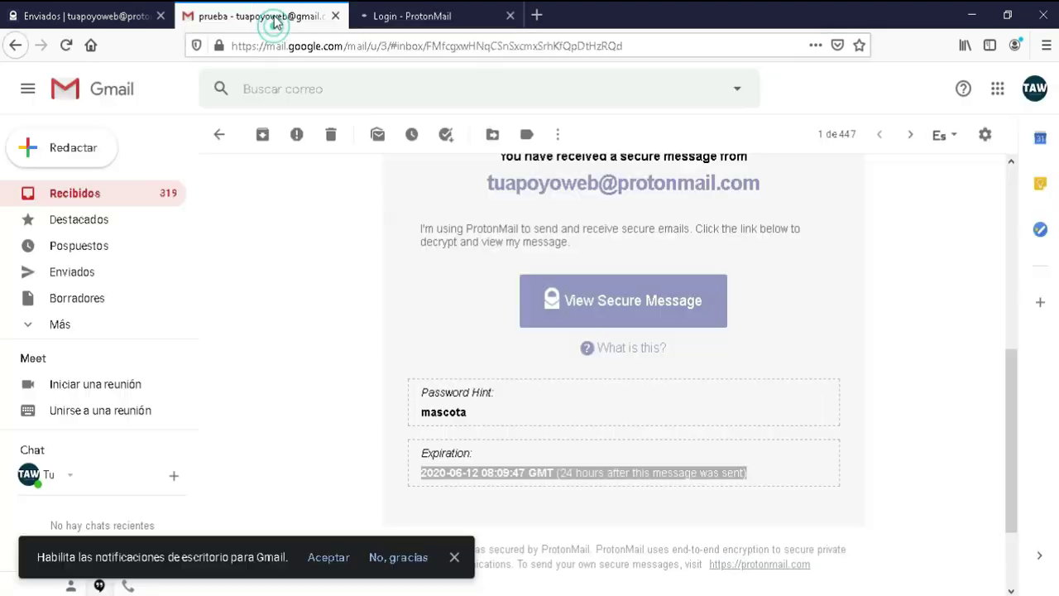
click(403, 23)
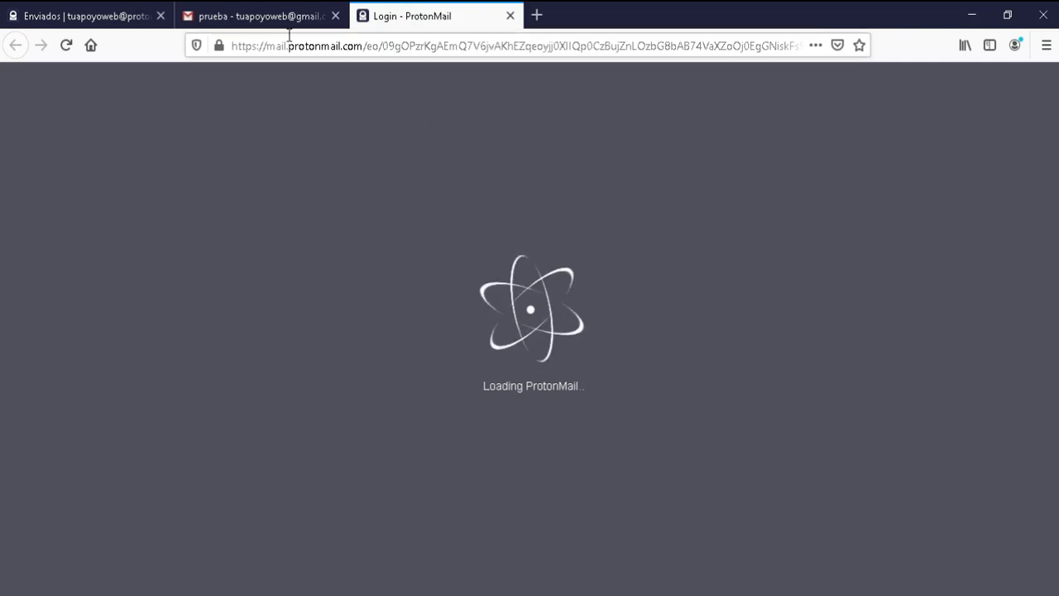
click(265, 18)
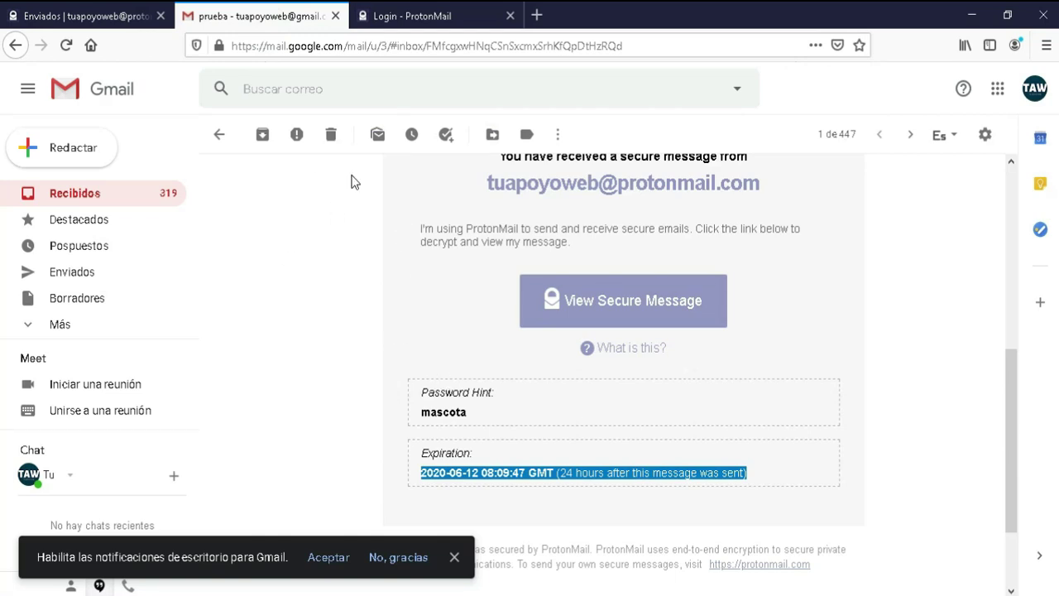
click(418, 12)
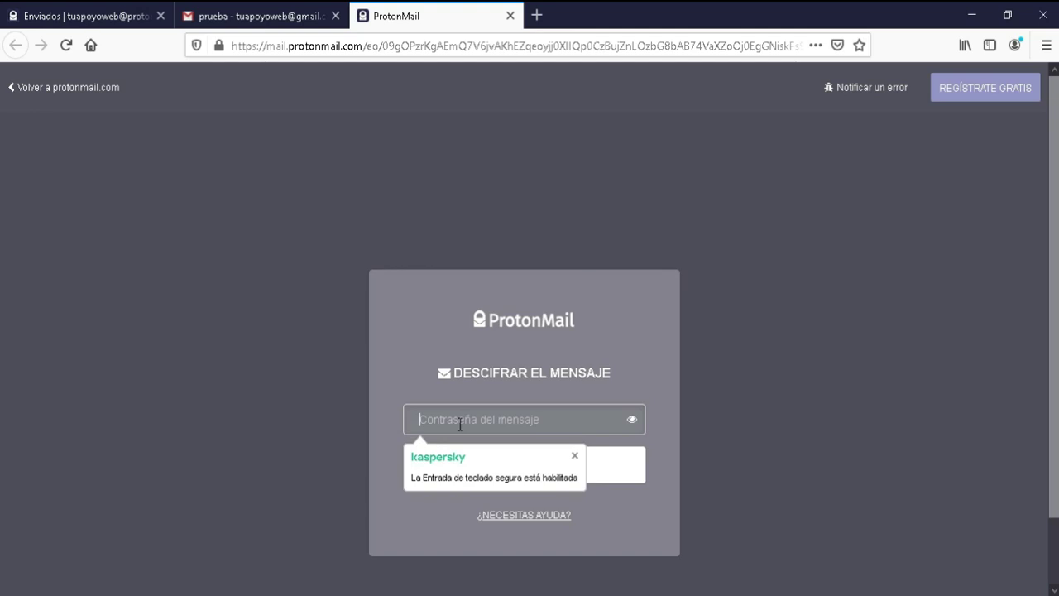
text(p)
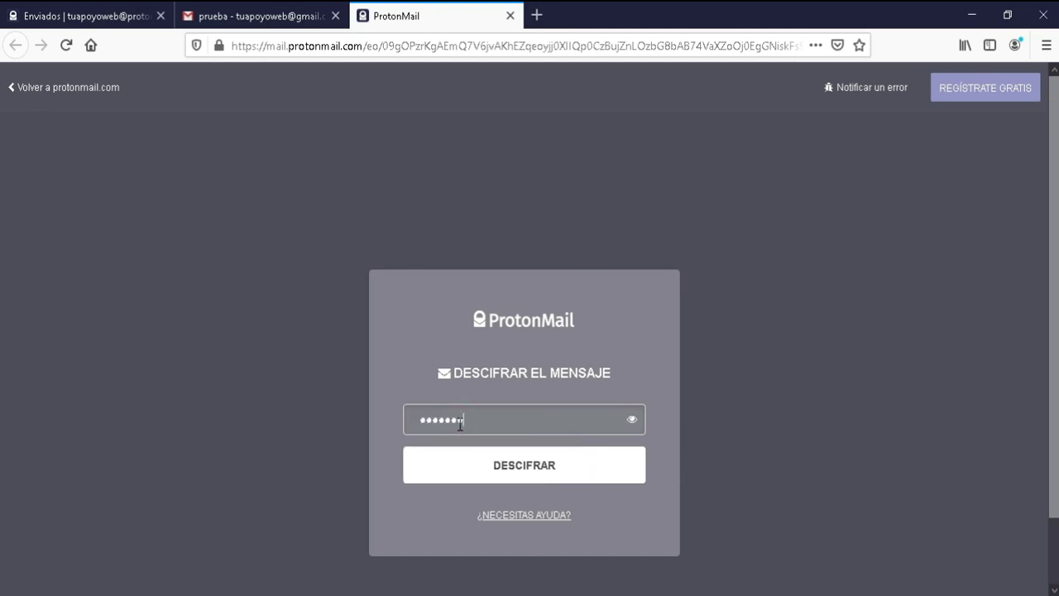
click(509, 466)
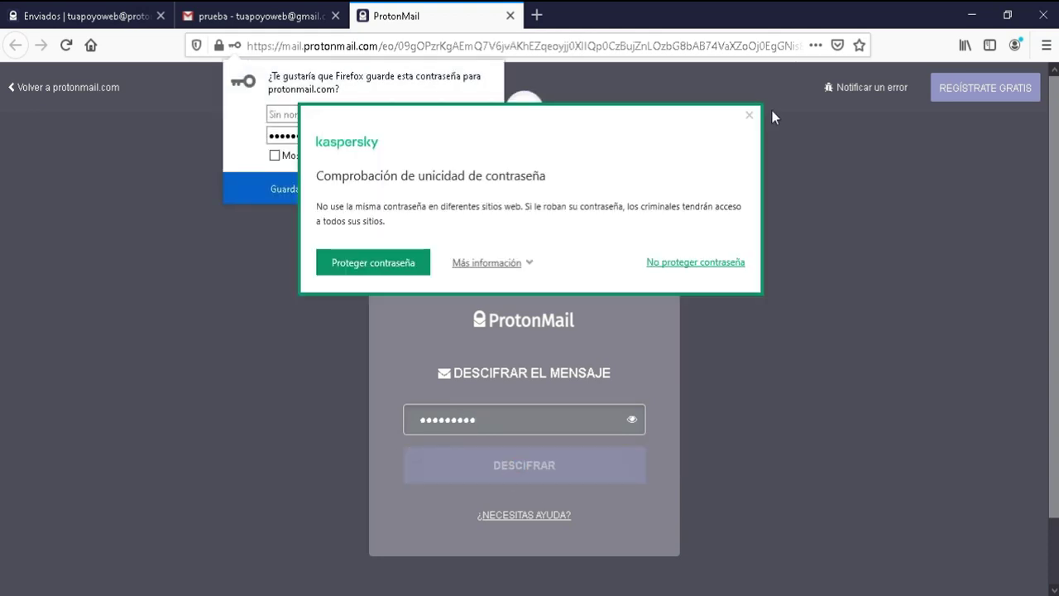
click(751, 116)
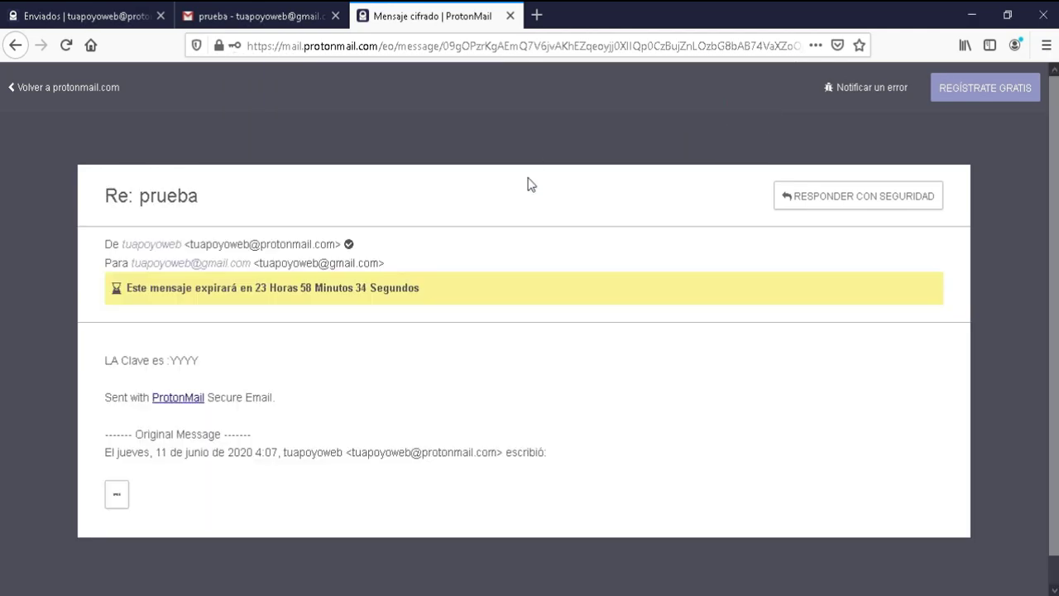
Step: Highlight the decrypted key line, view the reply in Enviados, then return to the Gmail notice
drag(195, 360, 94, 356)
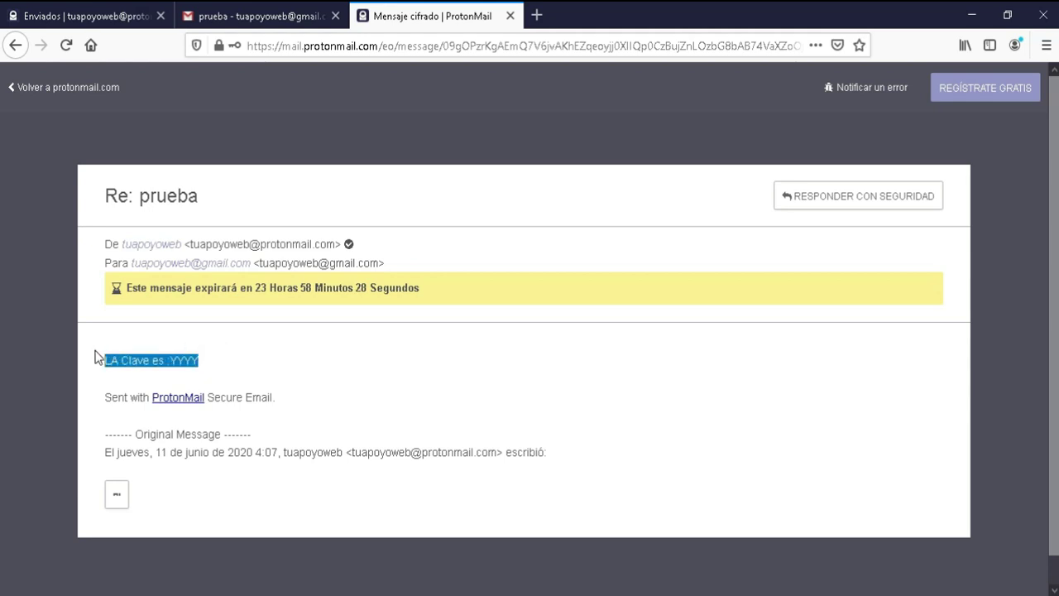
click(244, 16)
click(78, 12)
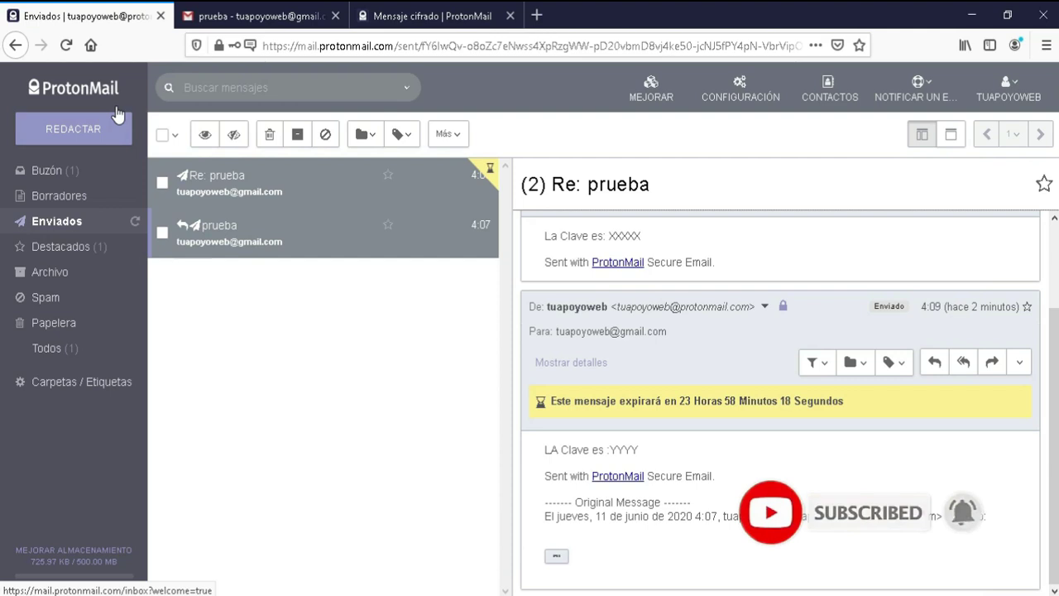
click(253, 16)
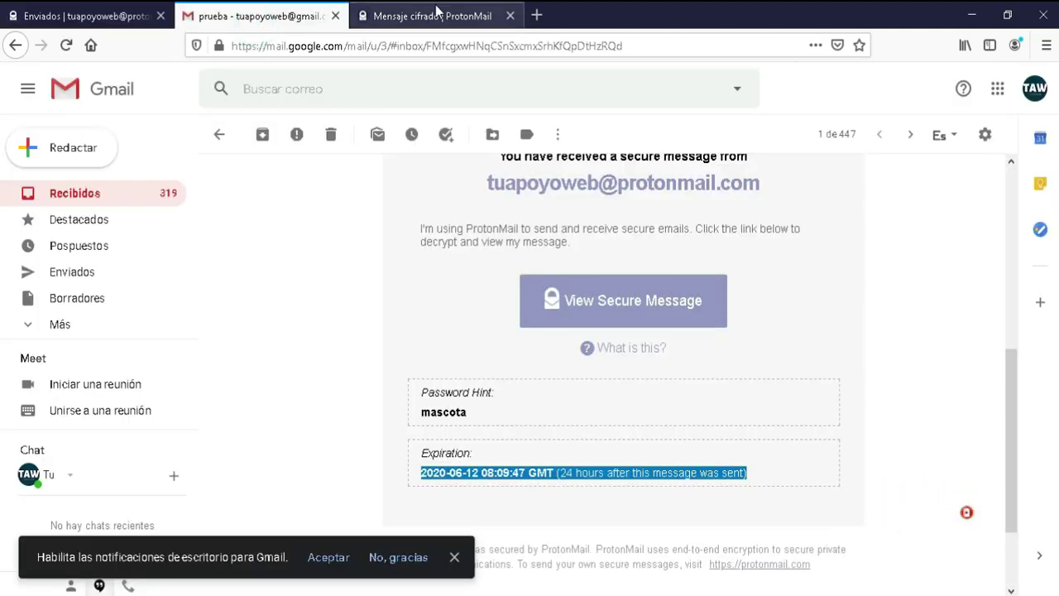